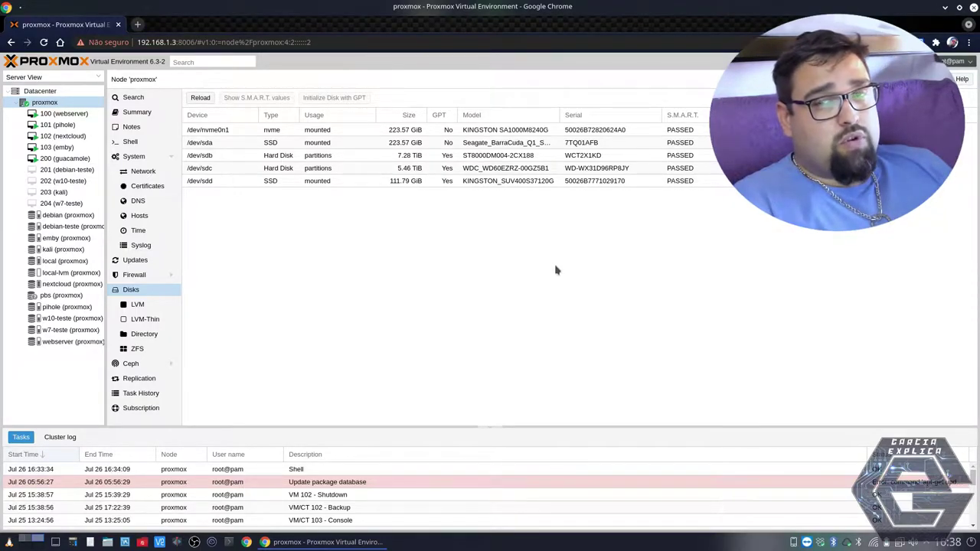
Compare the status and usage summaries of the local and local-lvm storages on the proxmox node.
left_click(17, 105)
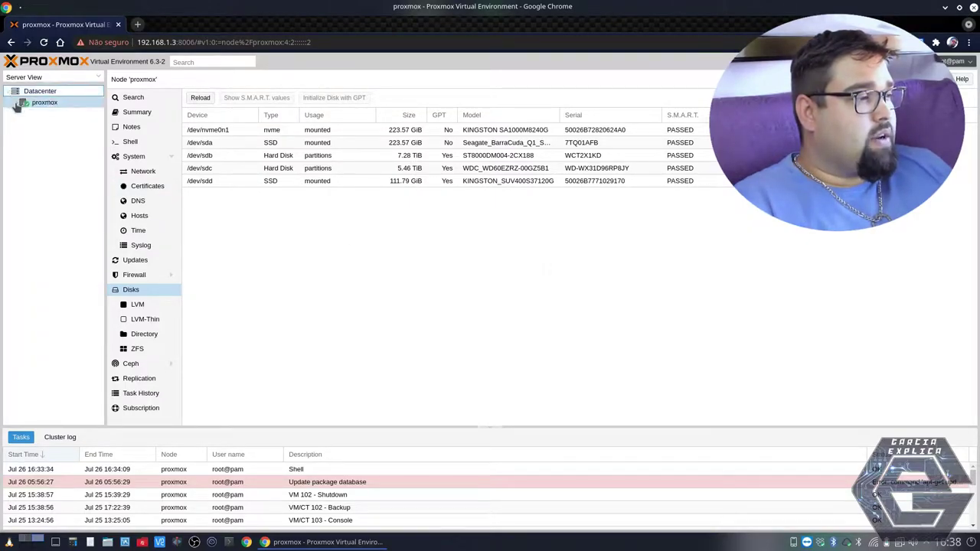
left_click(17, 106)
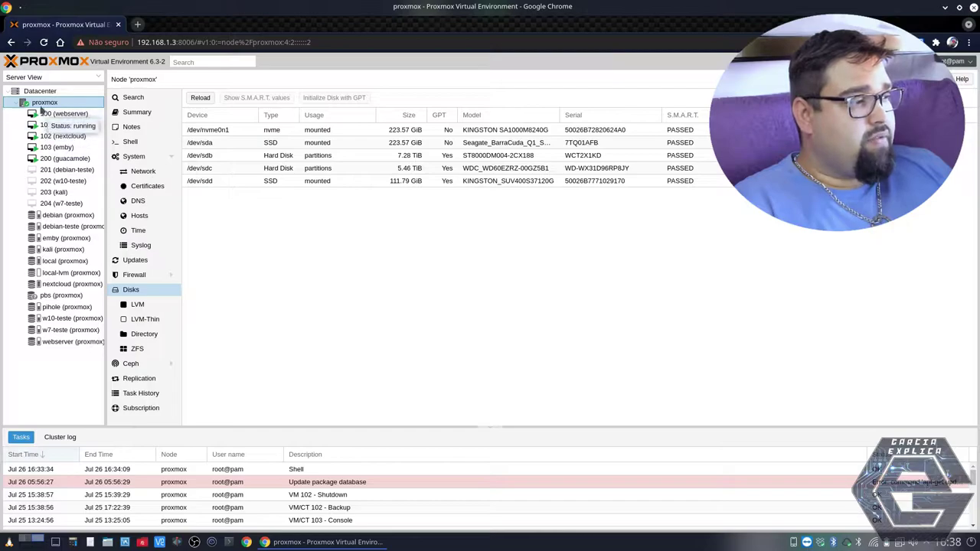
left_click(70, 274)
left_click(67, 262)
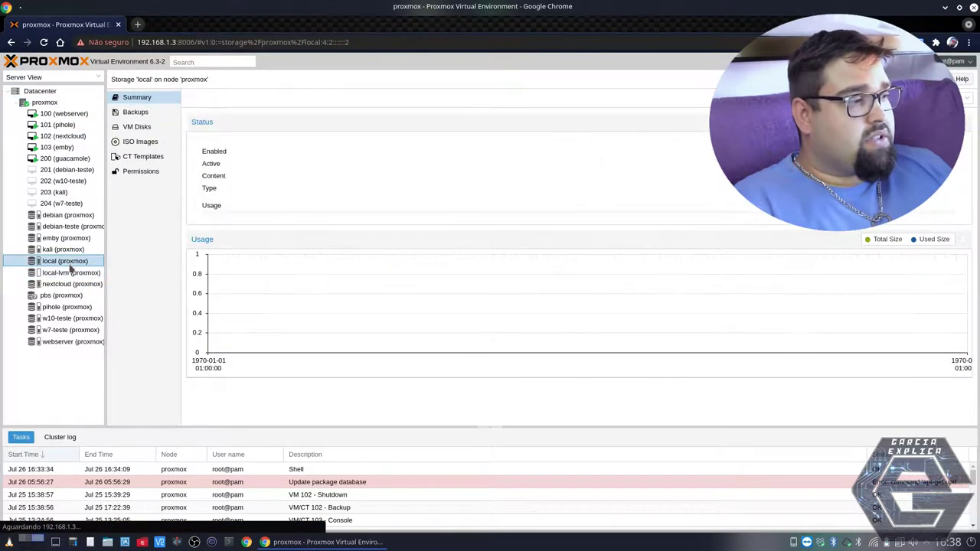
left_click(59, 276)
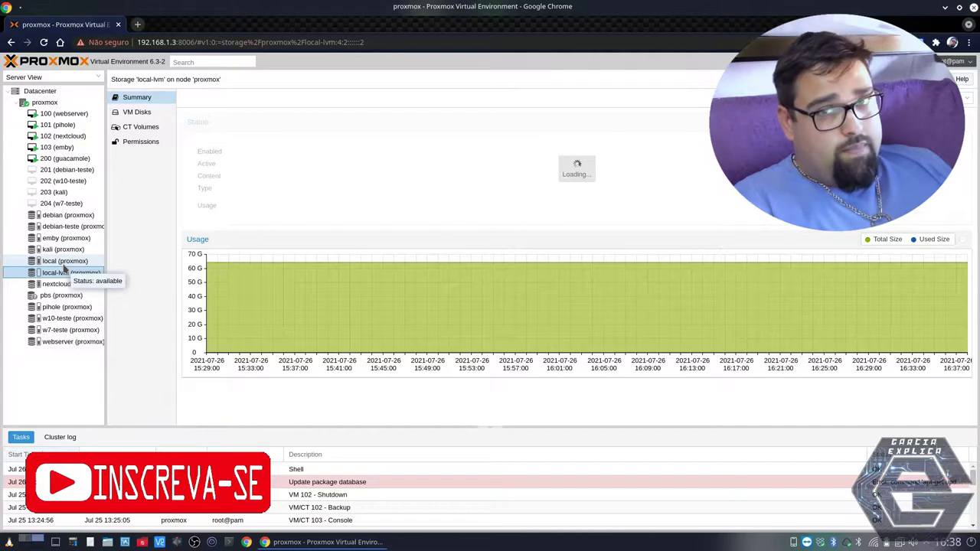
left_click(64, 264)
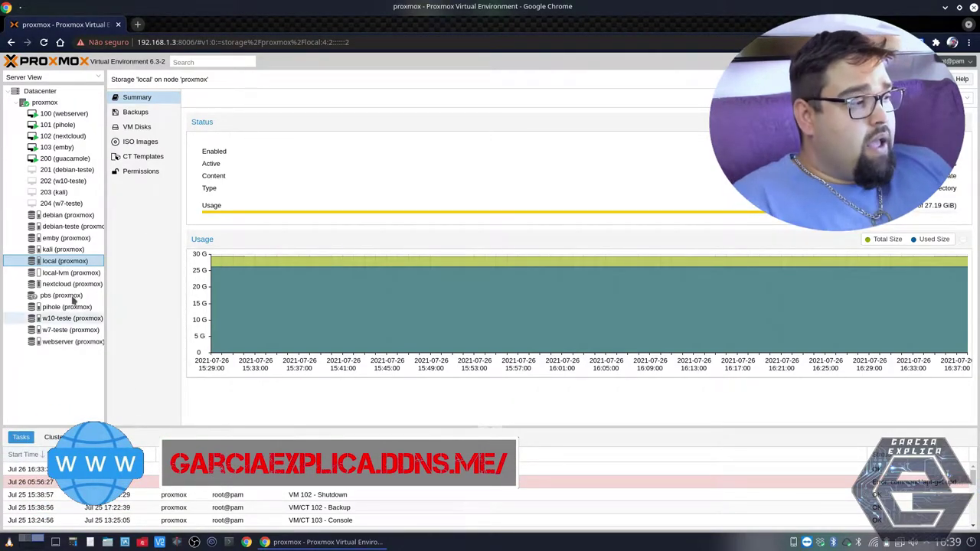
left_click(79, 273)
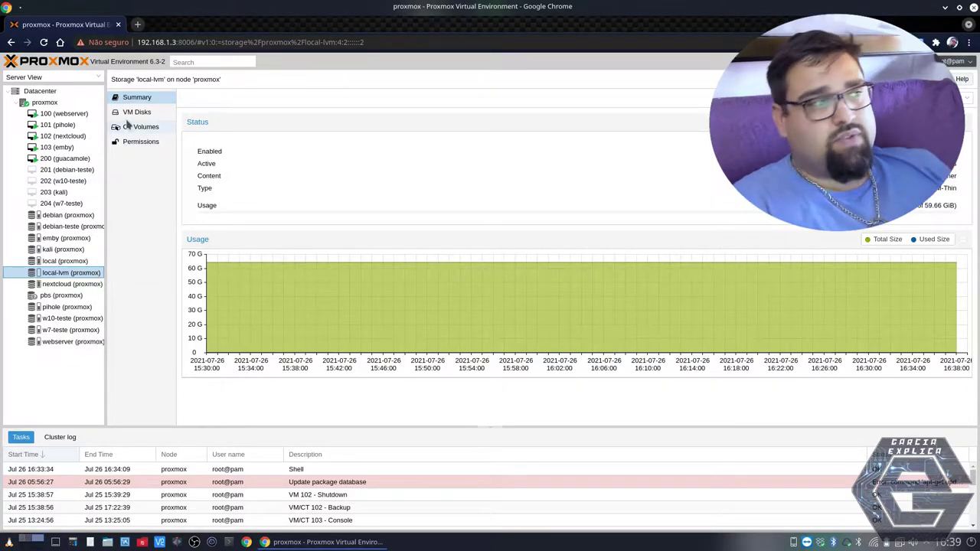
left_click(73, 262)
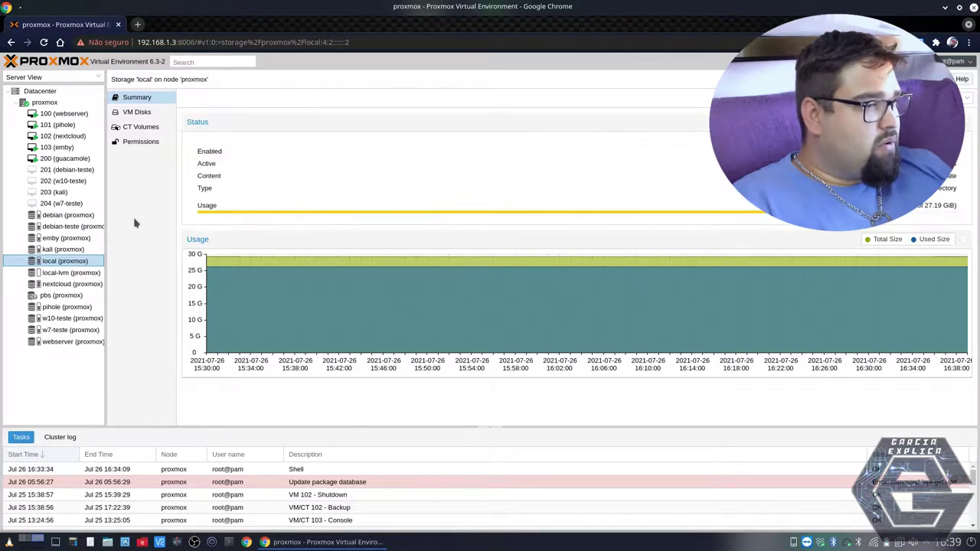
left_click(75, 273)
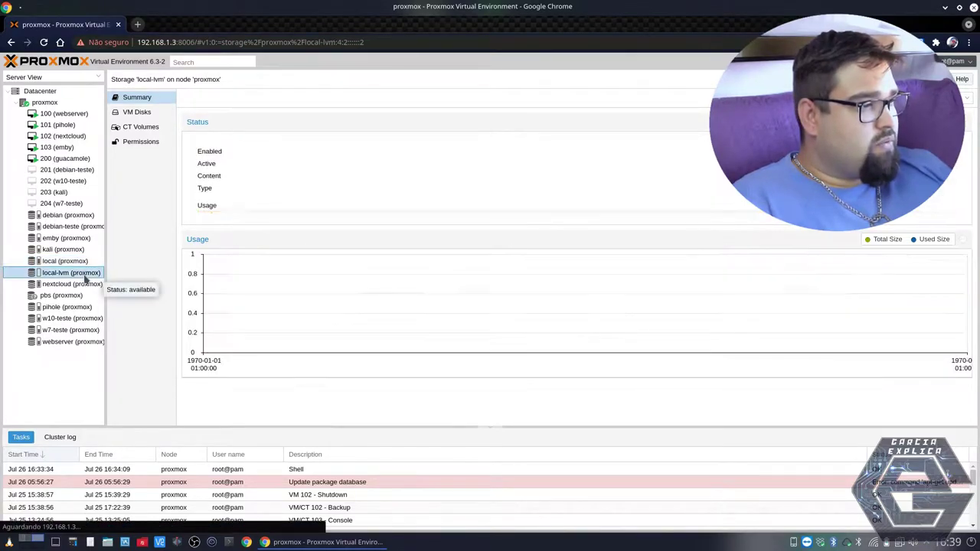
left_click(73, 262)
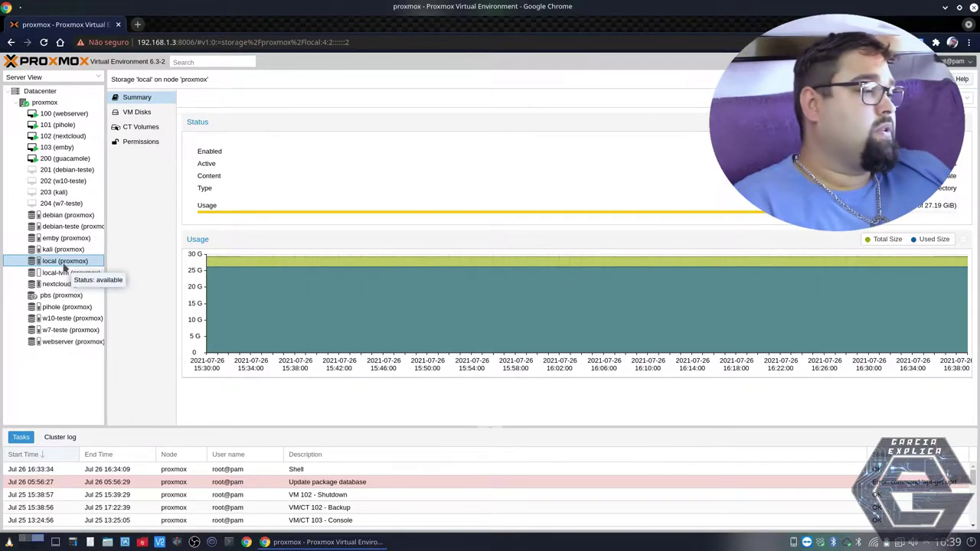
left_click(61, 273)
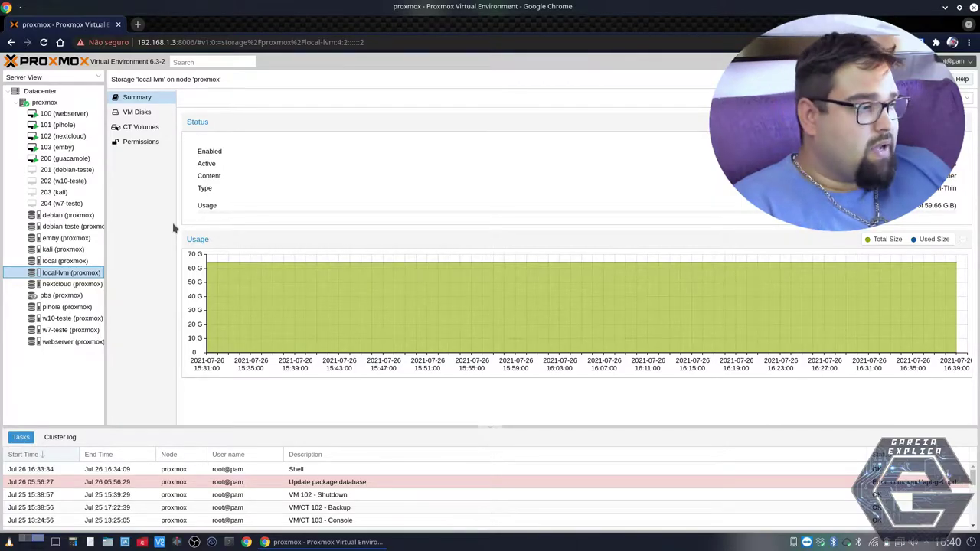
View the ISO images of the local storage and inspect the ISO upload form and its file chooser without uploading anything.
left_click(98, 262)
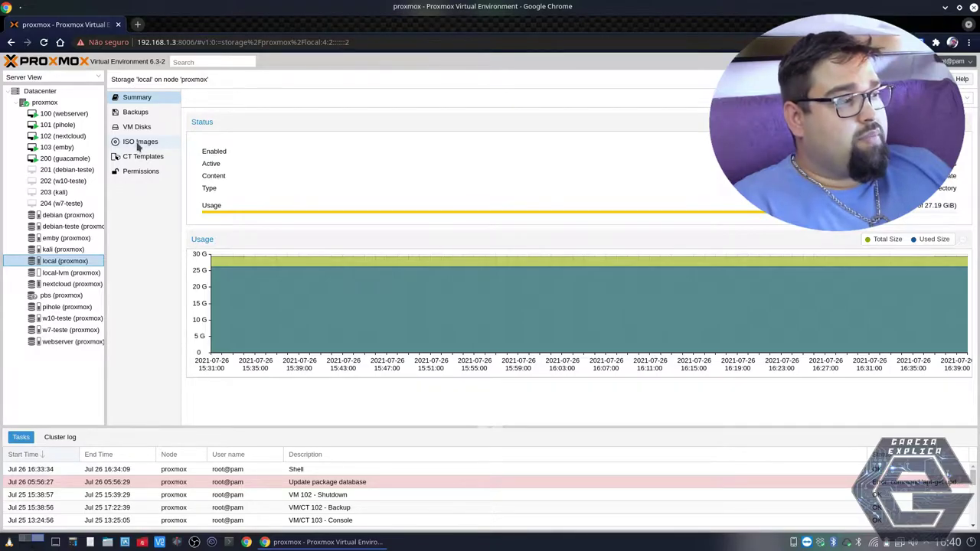
left_click(138, 146)
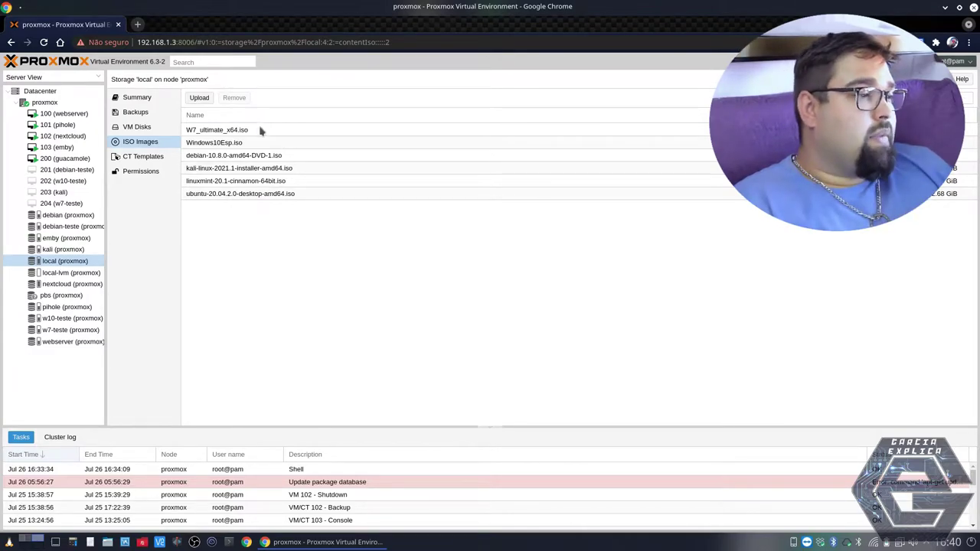
left_click(201, 101)
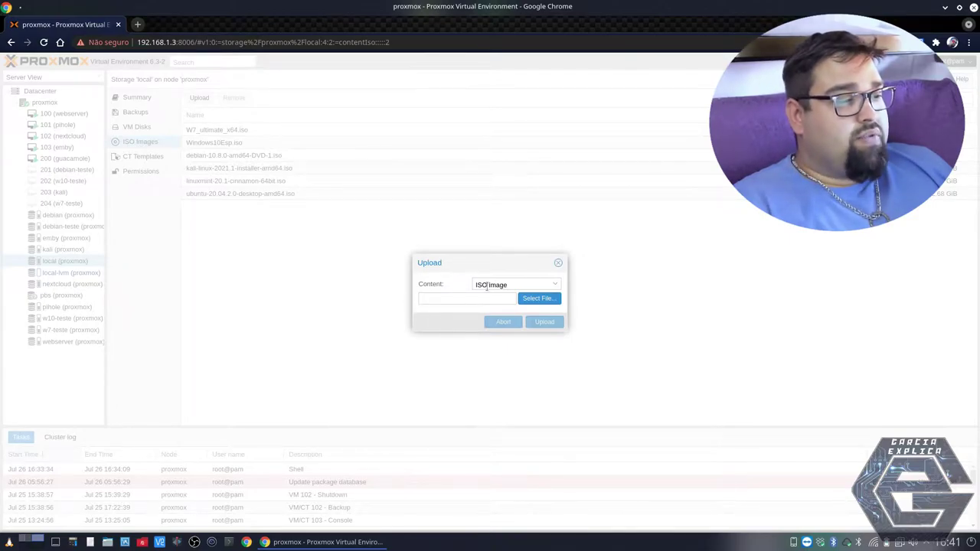
left_click(536, 300)
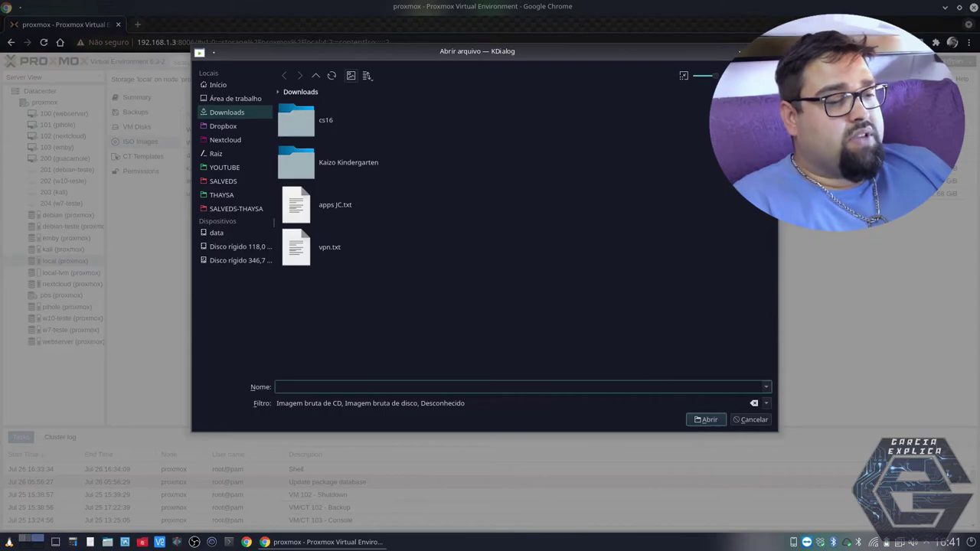
left_click(746, 417)
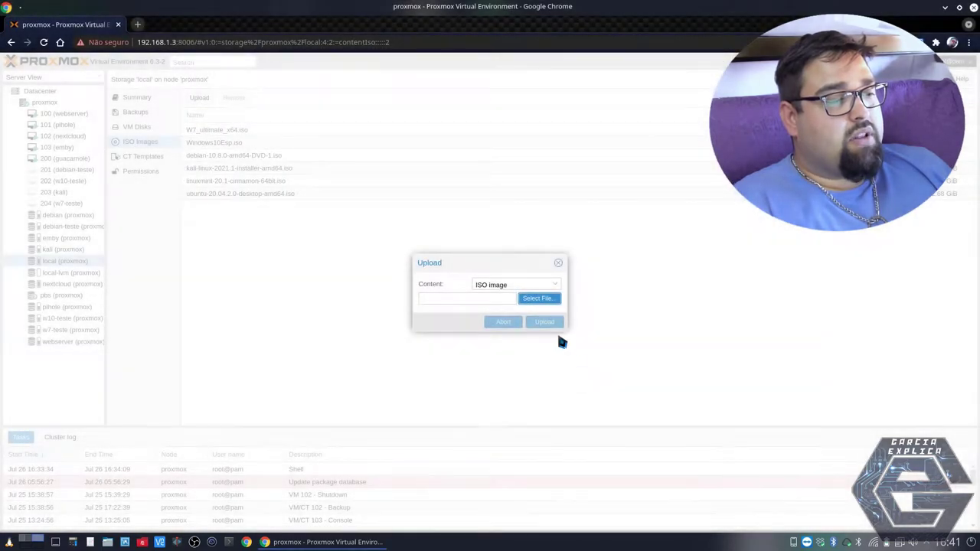
left_click(559, 264)
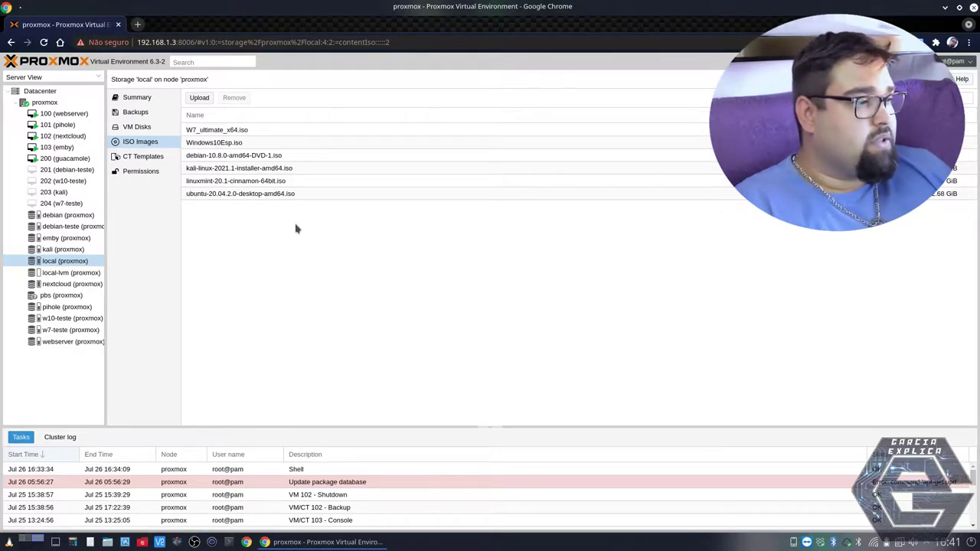
Go through the ISO images in the local storage, covering the Windows, Debian, Kali, Linux Mint and Ubuntu files.
left_click(211, 134)
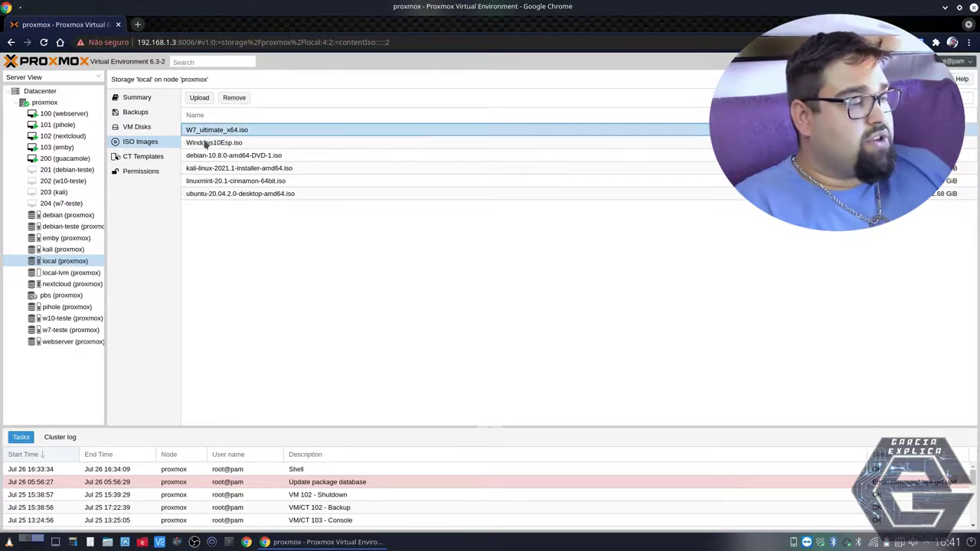
left_click(208, 144)
left_click(247, 157)
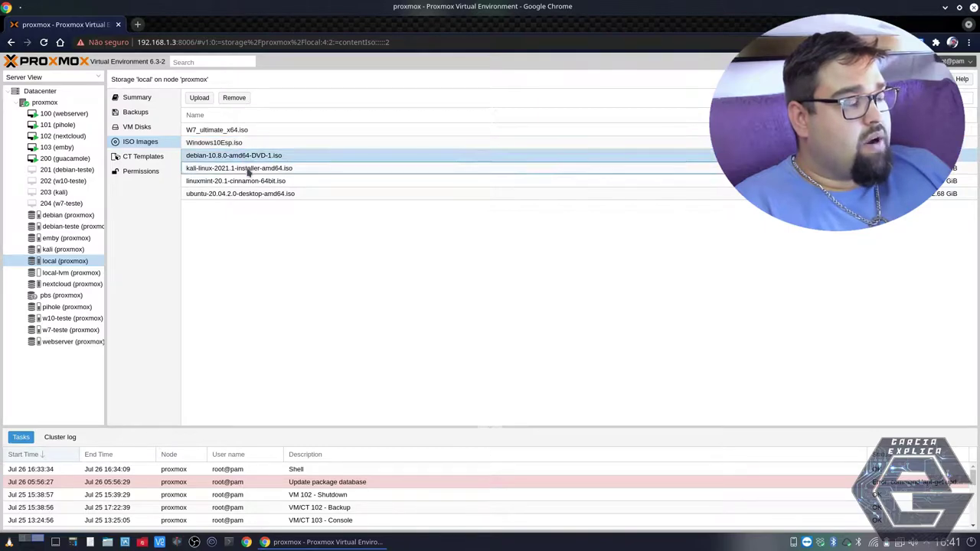
left_click(248, 170)
left_click(244, 182)
left_click(230, 196)
left_click(213, 184)
left_click(208, 196)
left_click(211, 183)
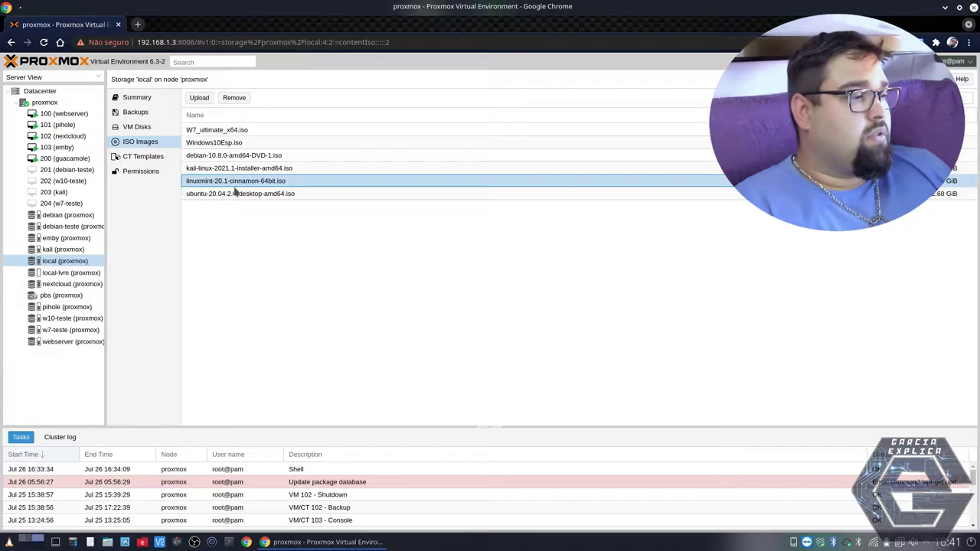
left_click(228, 172)
Select VM 203 (kali), and review the summaries of the local and local-lvm storages again.
left_click(67, 192)
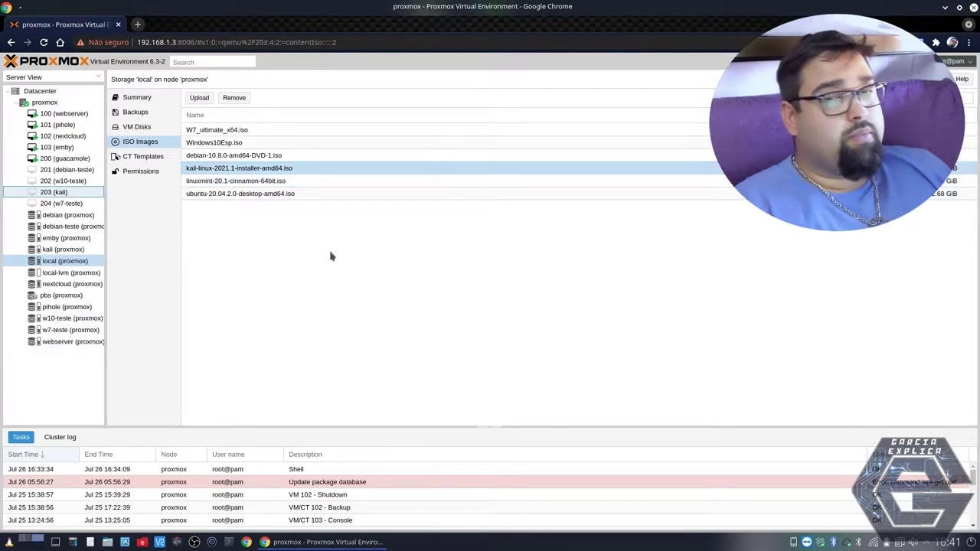
left_click(44, 261)
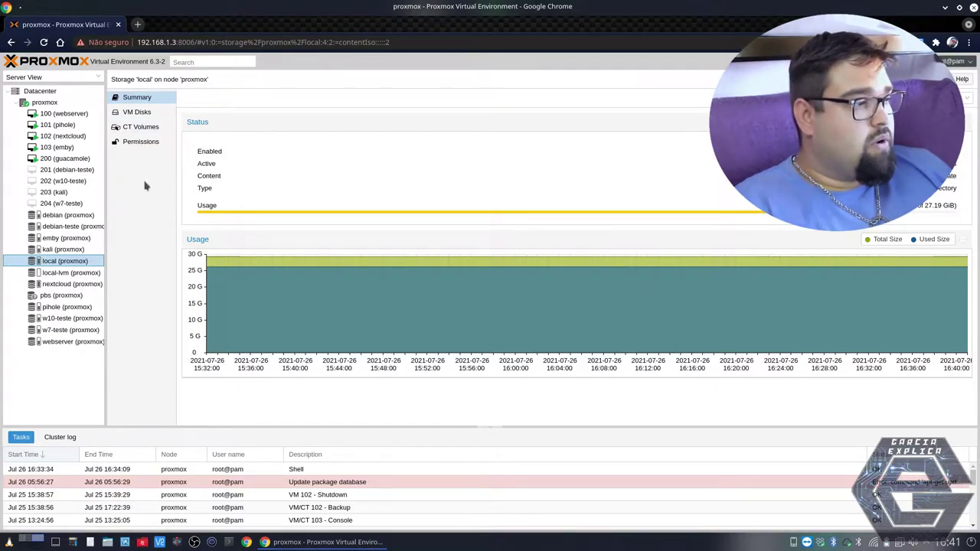
left_click(77, 274)
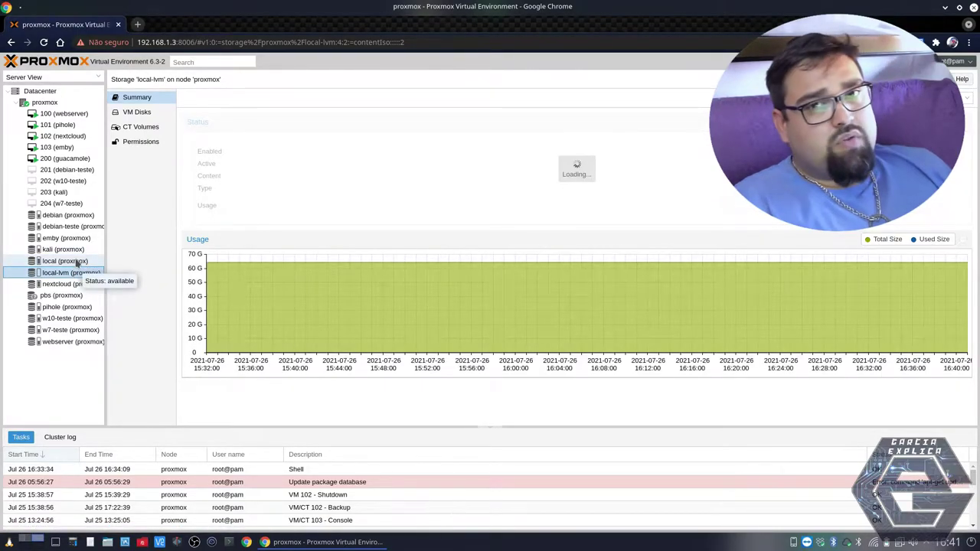
left_click(78, 263)
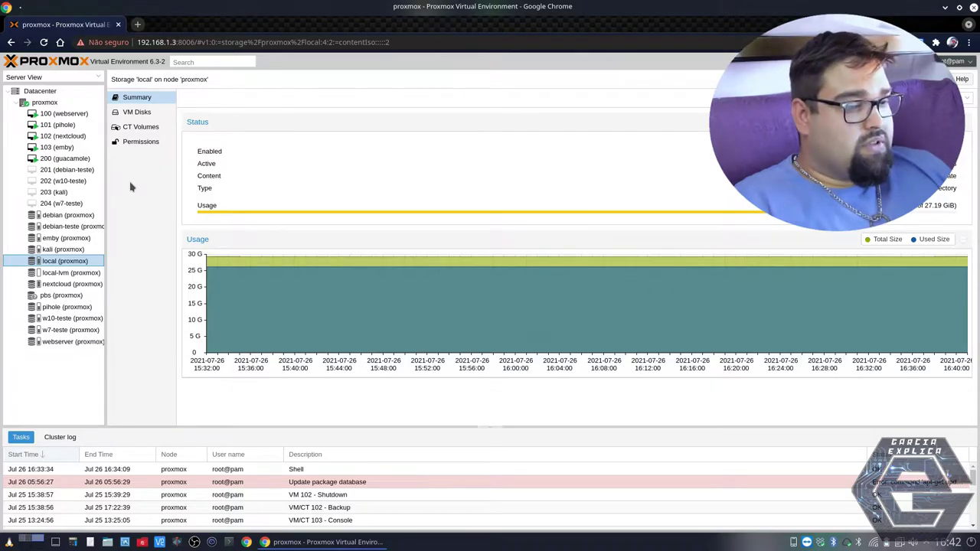
Show the Datacenter storage list and inspect which content types the local directory storage can hold, leaving its settings as they are.
left_click(46, 103)
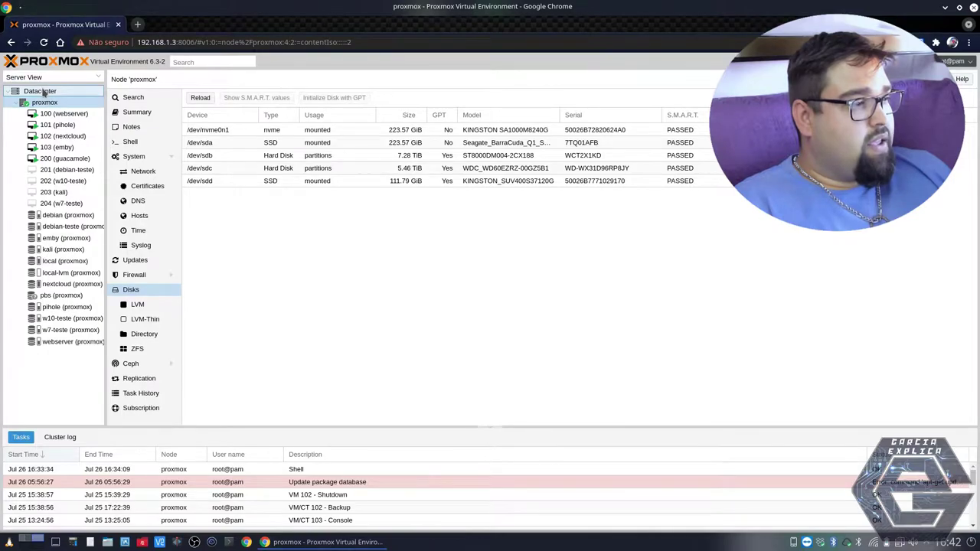
left_click(42, 93)
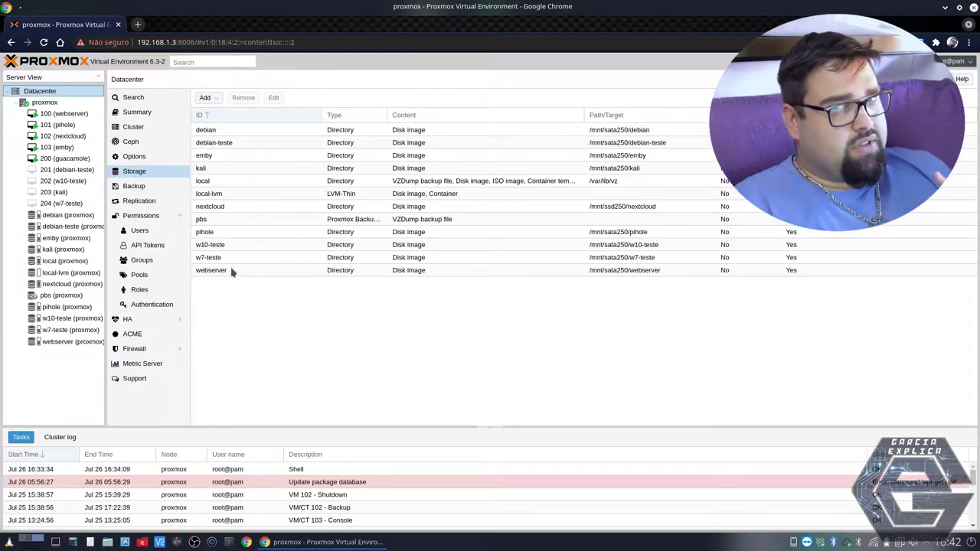
left_click(225, 184)
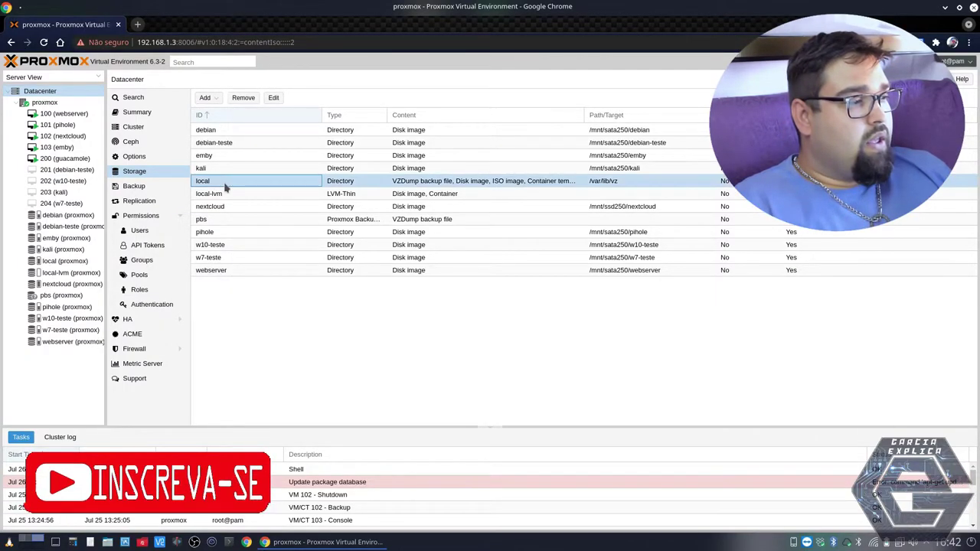
left_click(274, 98)
left_click(478, 316)
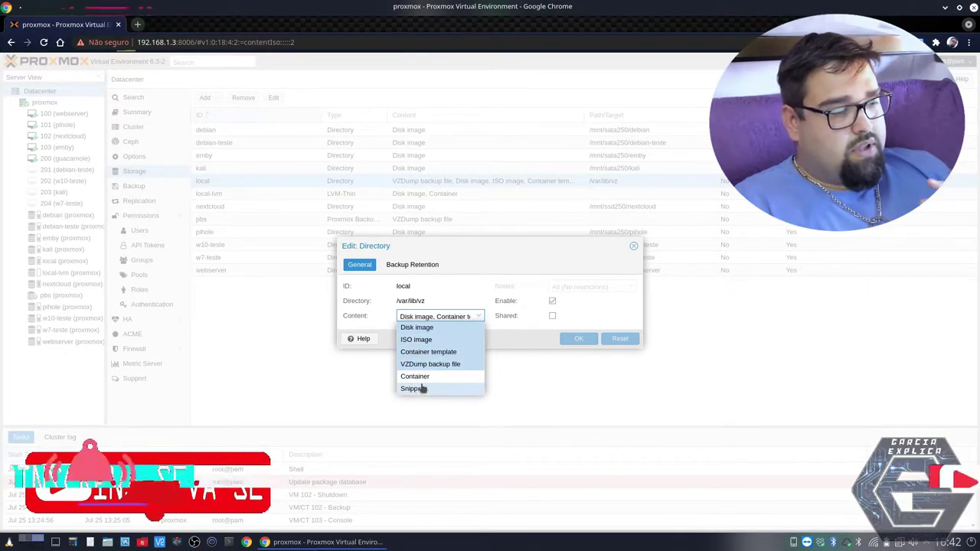
left_click(633, 246)
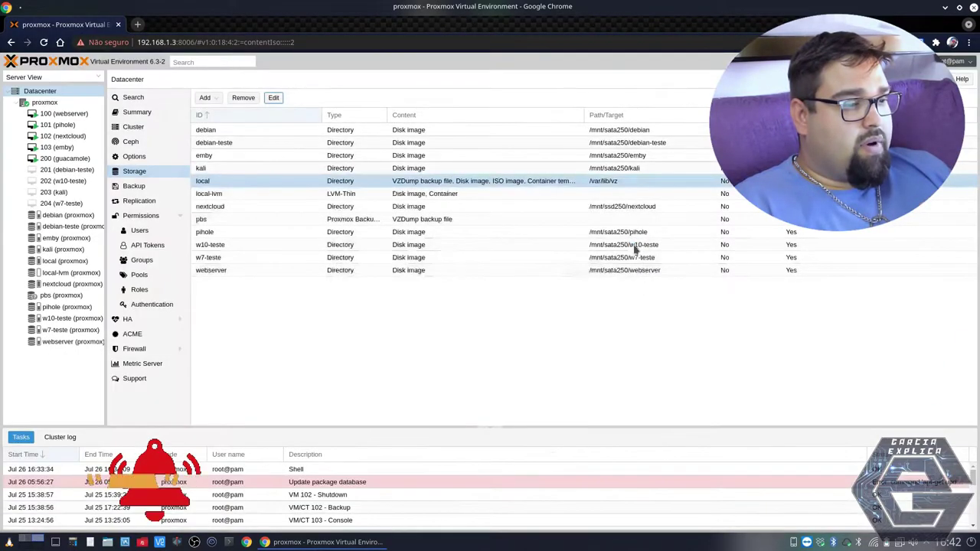
Inspect the content types available for the local-lvm storage and leave its settings as they are.
left_click(255, 194)
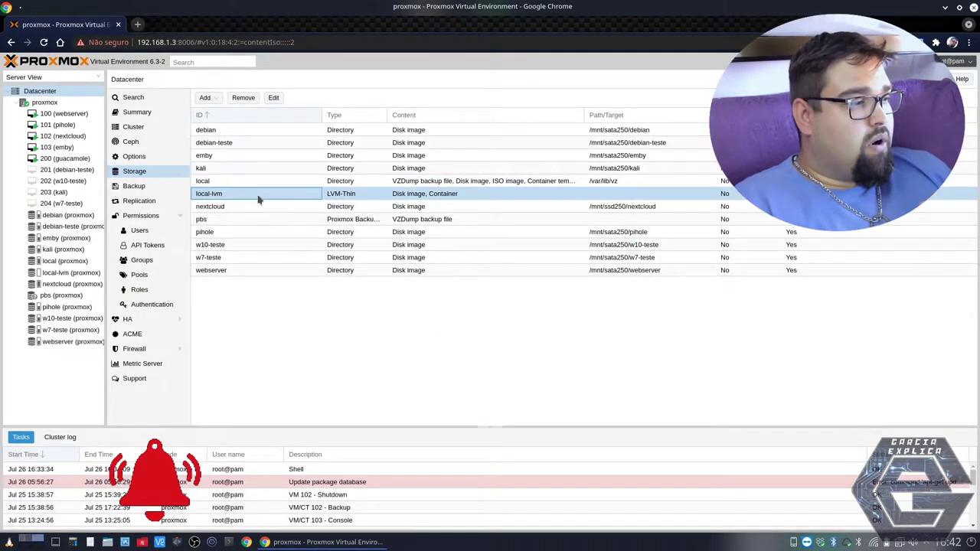
left_click(273, 98)
left_click(478, 324)
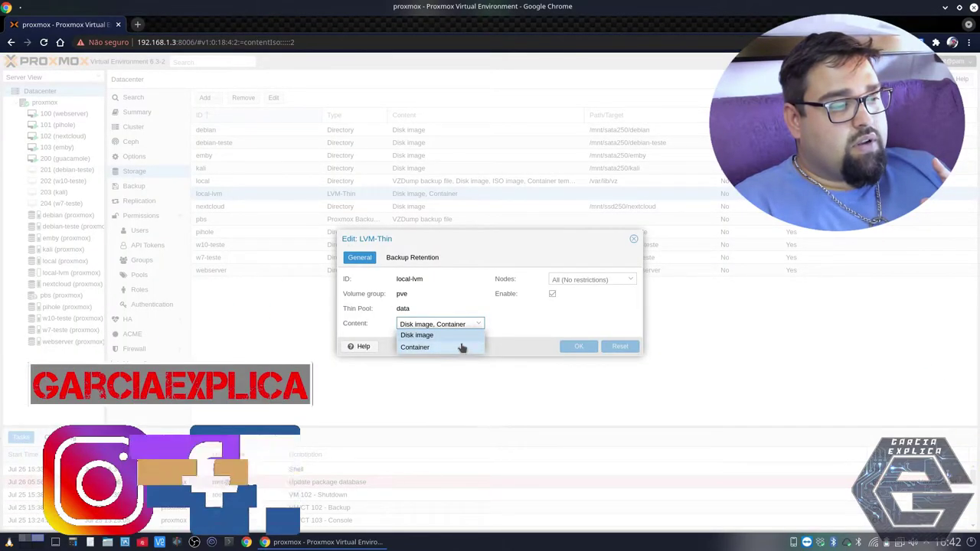
left_click(634, 239)
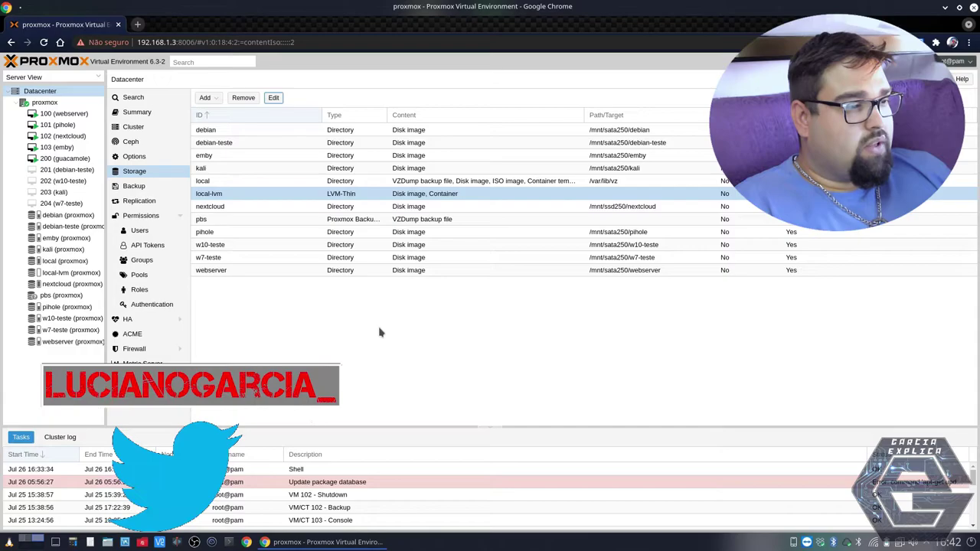
Show the local storage's ISO images and inspect how its upload dialog selects an ISO file, without uploading anything.
left_click(67, 262)
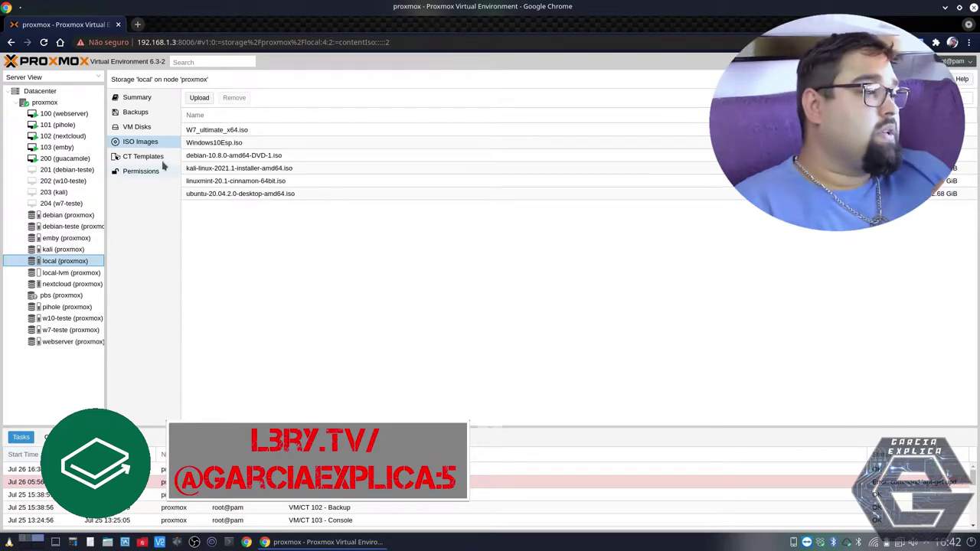
left_click(197, 101)
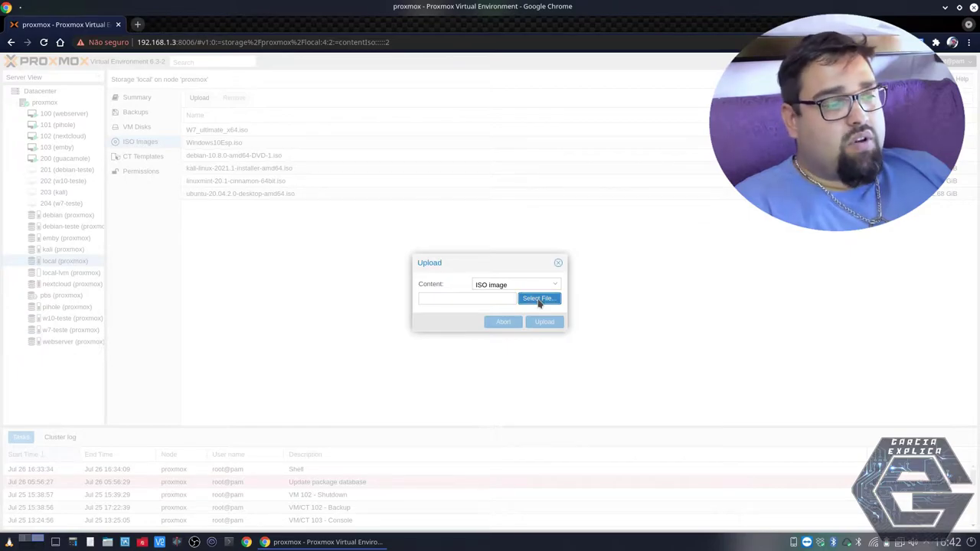
left_click(538, 298)
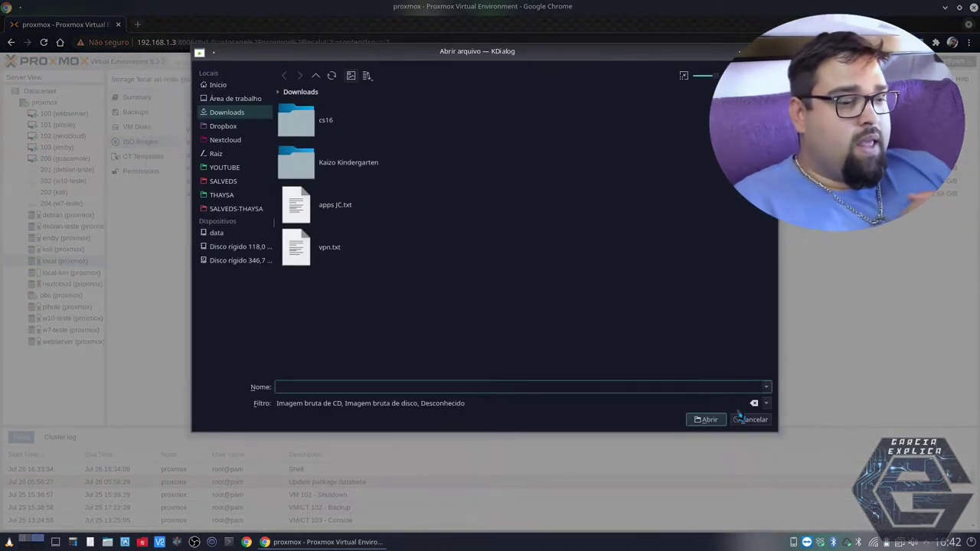
left_click(745, 421)
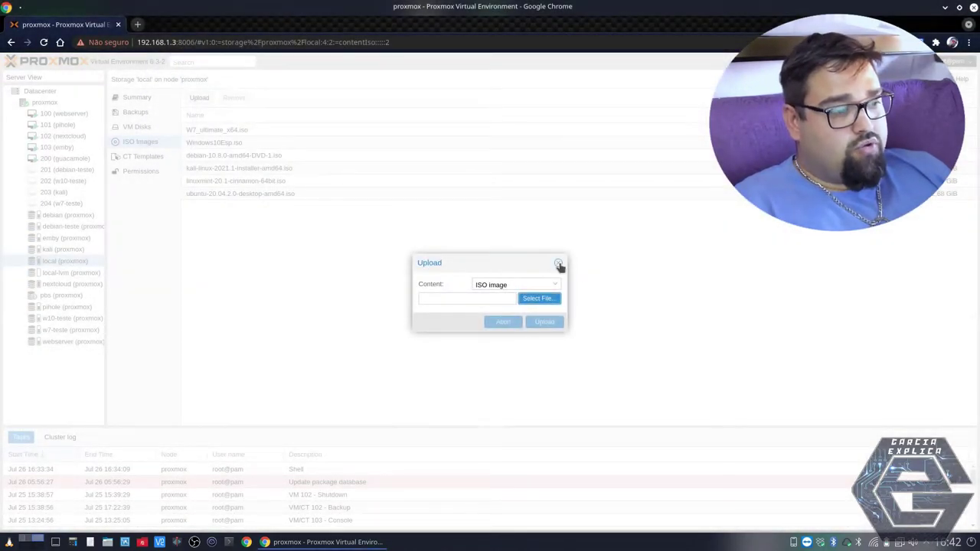
left_click(558, 264)
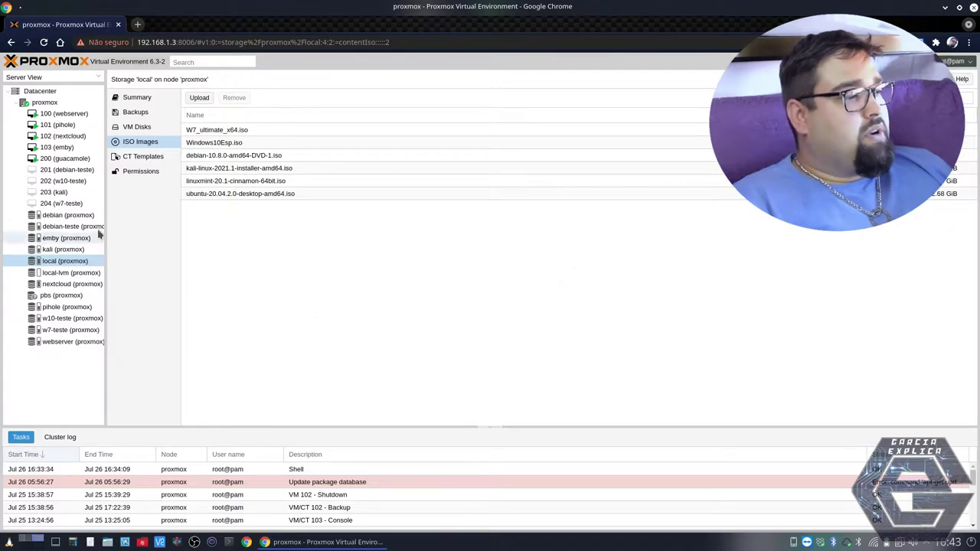
Review the debian, debian-teste and emby storages alongside the guacamole and debian-teste virtual machines.
left_click(67, 216)
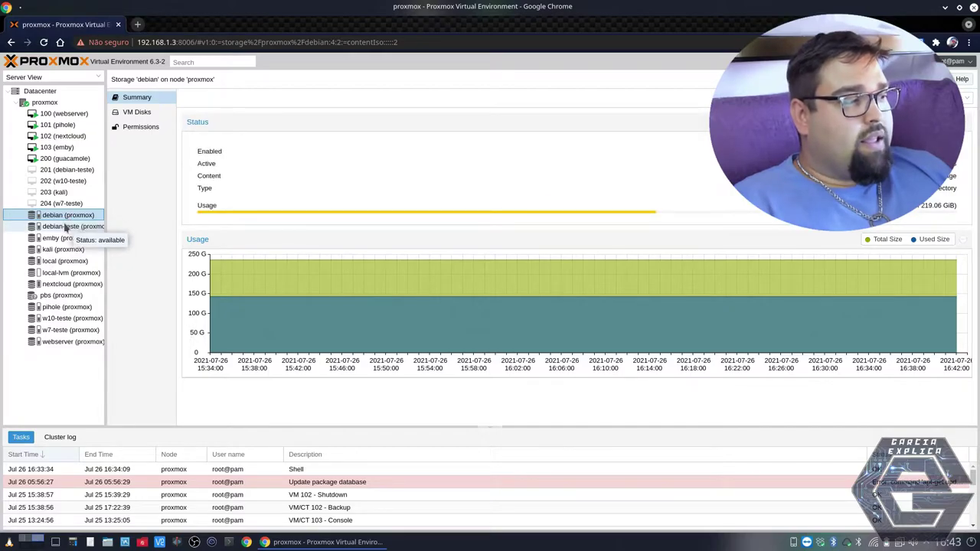
left_click(65, 158)
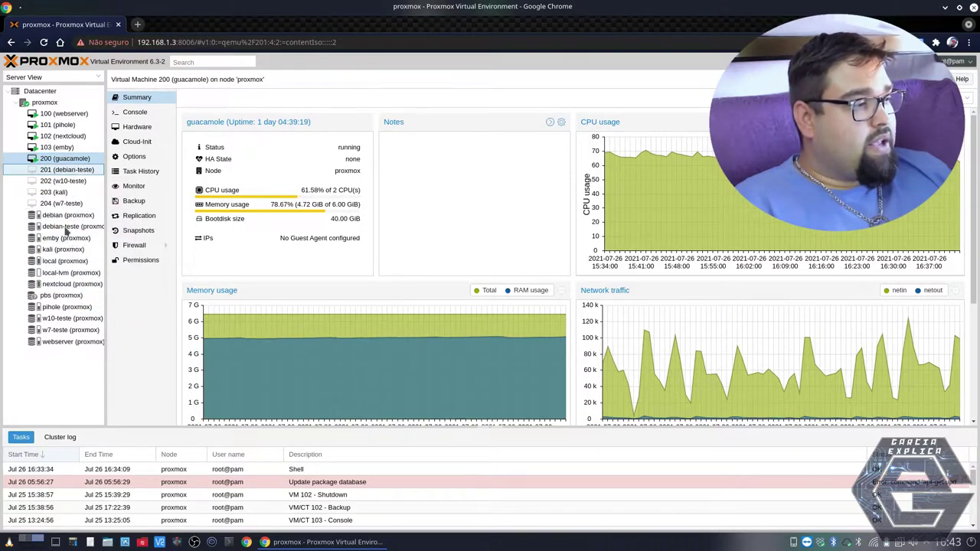
left_click(65, 228)
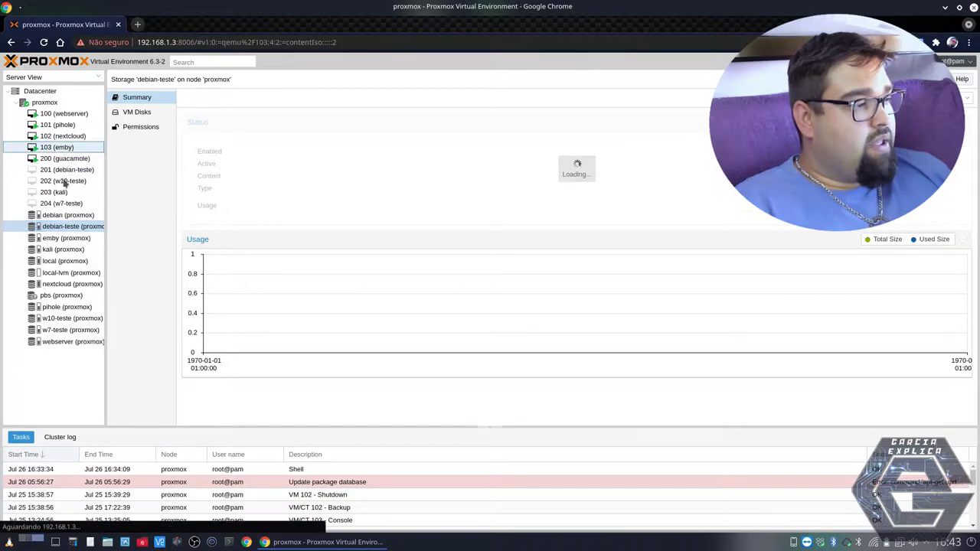
left_click(64, 170)
left_click(66, 238)
Compare the nextcloud, pihole and webserver virtual machines with the storages of the same names.
left_click(65, 136)
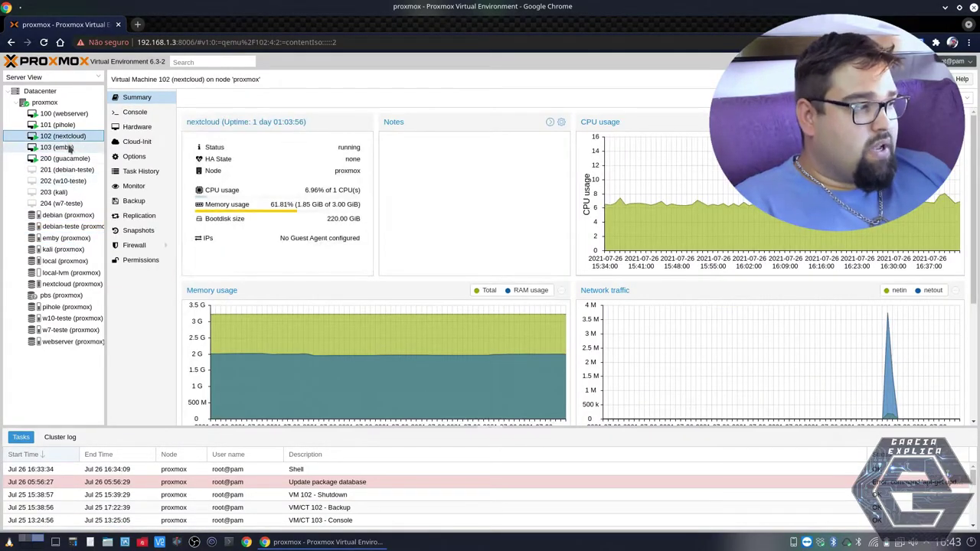
left_click(69, 126)
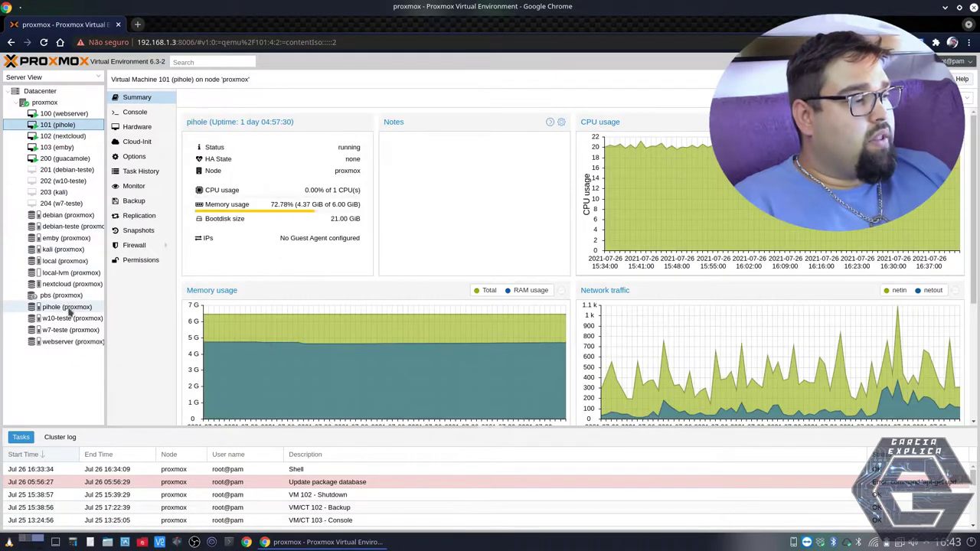
left_click(69, 307)
left_click(67, 284)
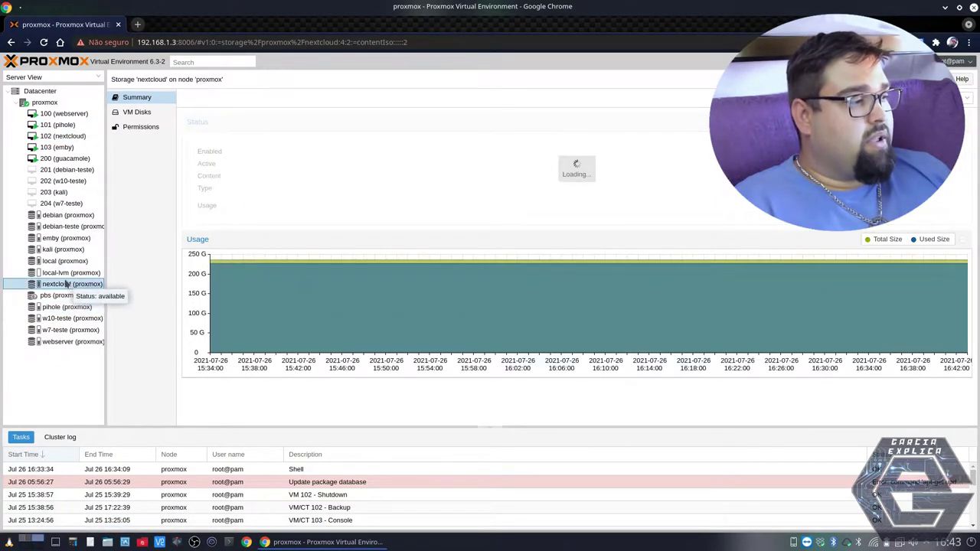
left_click(66, 113)
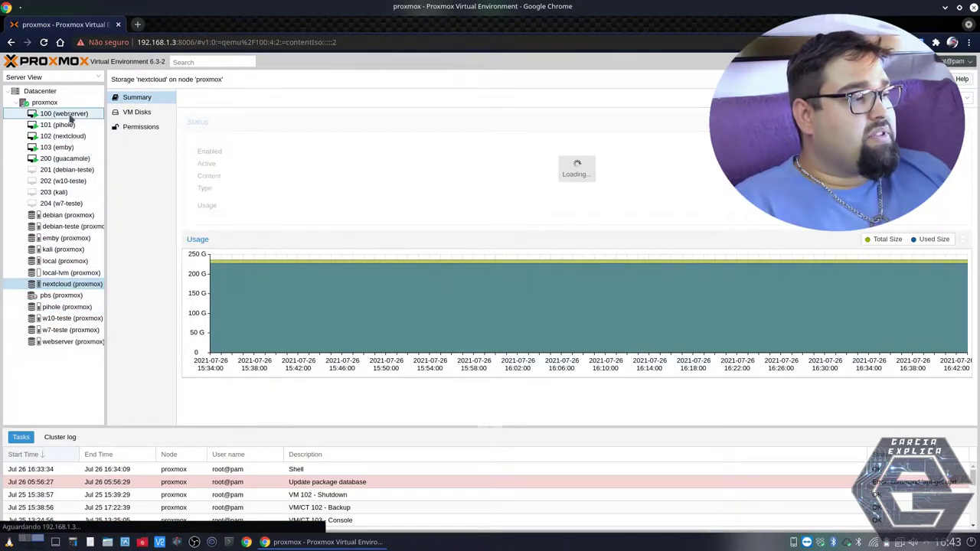
left_click(66, 330)
left_click(68, 341)
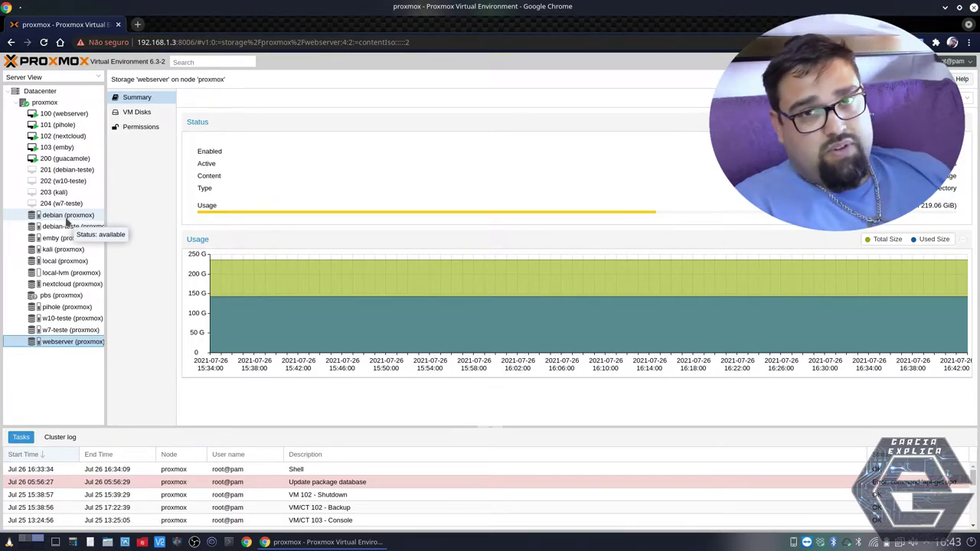
Open the proxmox node's shell, start a cd command to /mnt/ and list the directories available there.
left_click(44, 102)
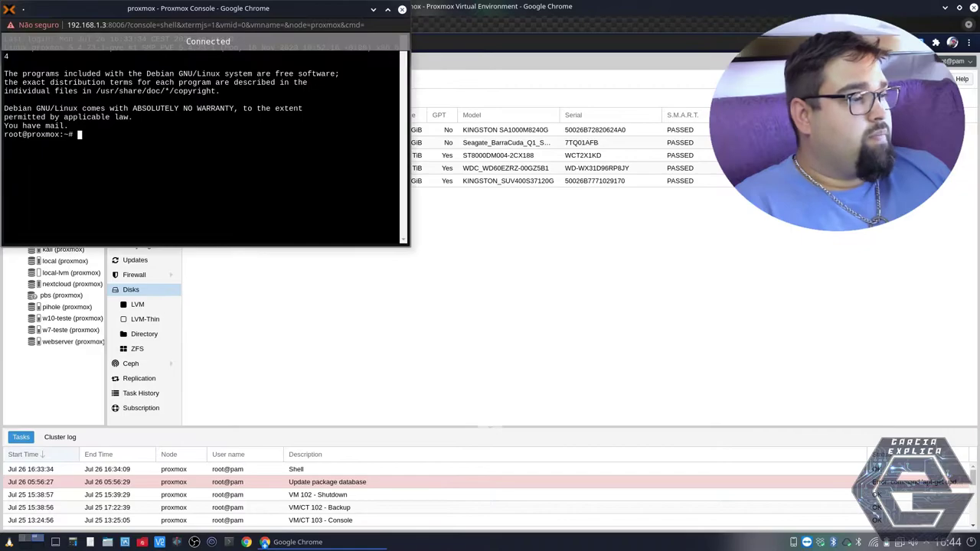
type("cd /mnt/")
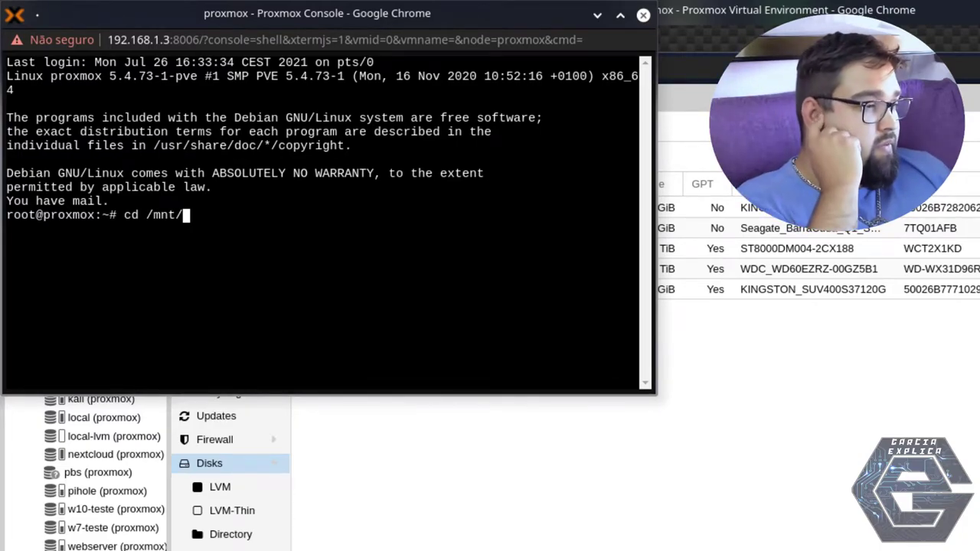
type("sa")
key("BackSpace")
key("BackSpace")
key("Tab")
key("Tab")
key("Tab")
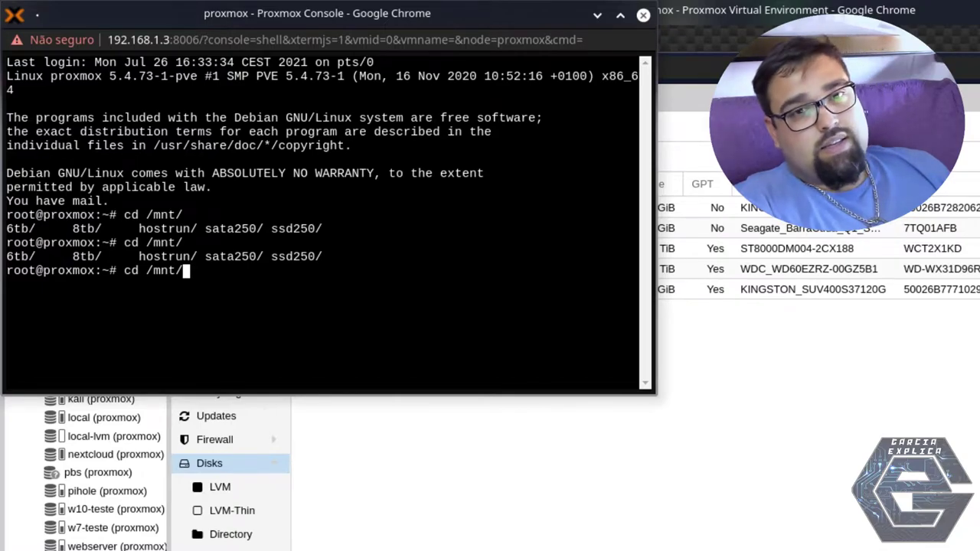
Change to the /mnt/sata250/ directory and list its contents.
type("sata250/")
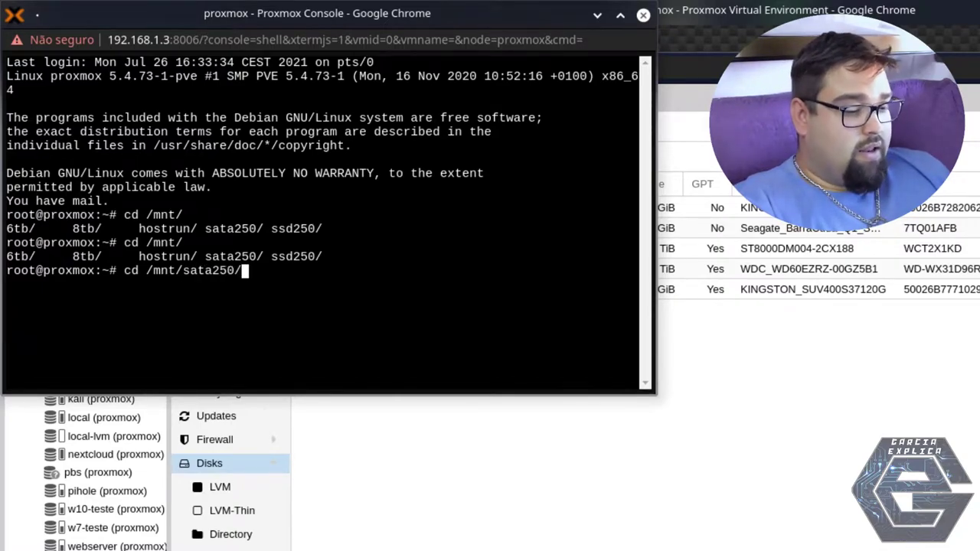
key("Return")
type("ls")
key("Return")
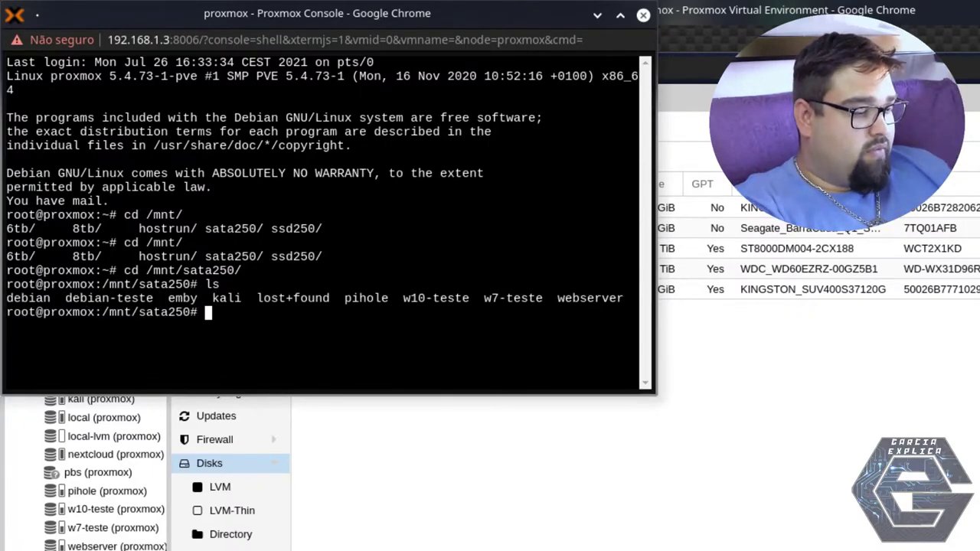
Create a directory named guacamole in /mnt/sata250, list the folder to check it, and exit and close the shell.
type("mkdir ")
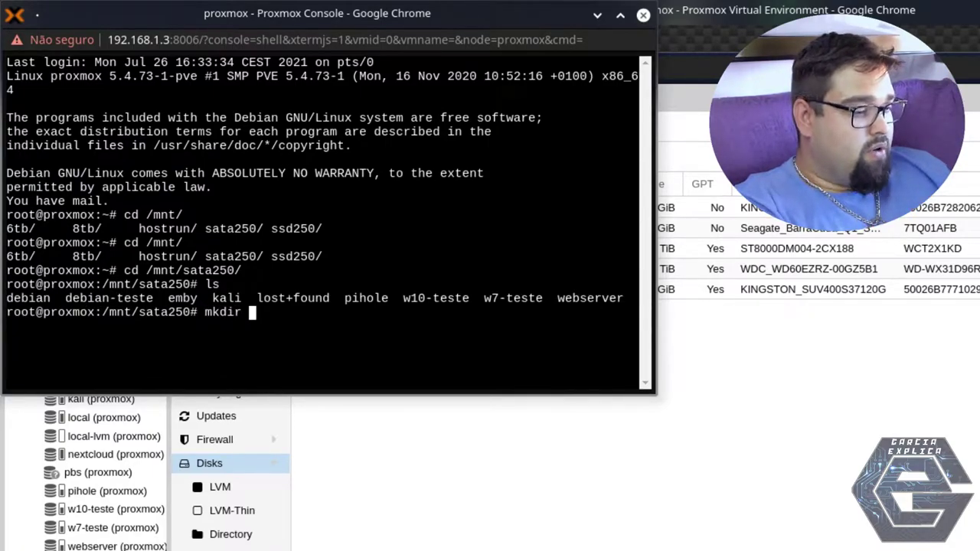
type("guacamo")
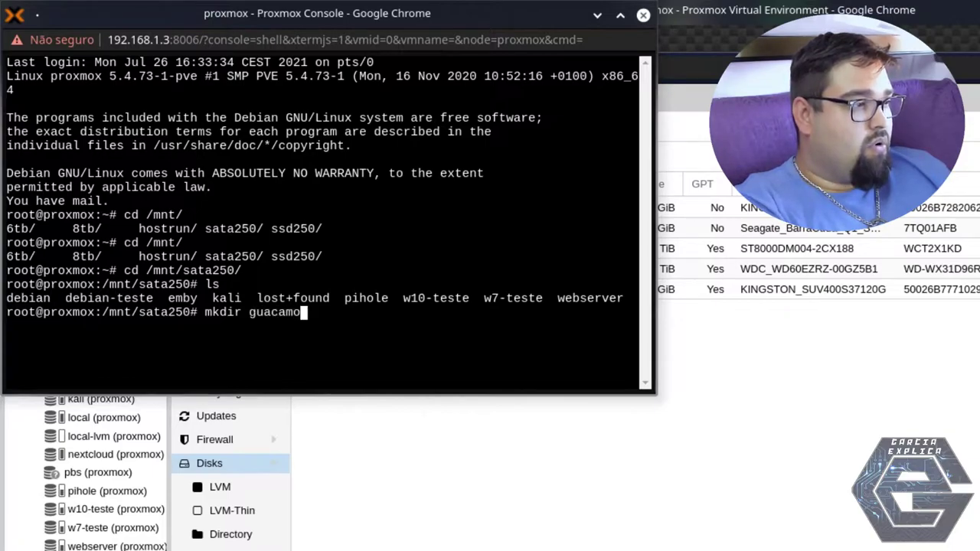
type("le")
key("Return")
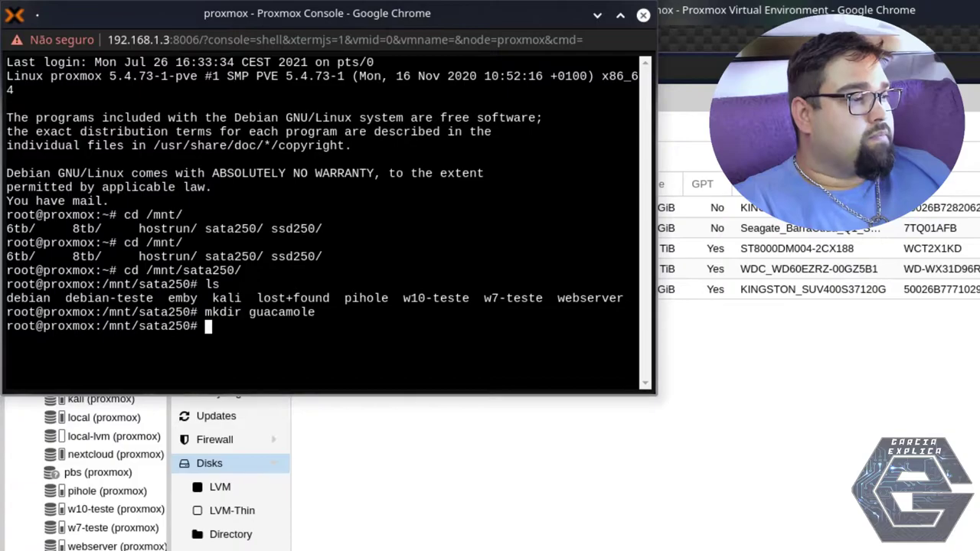
type("ls")
key("Return")
type("exit")
key("Return")
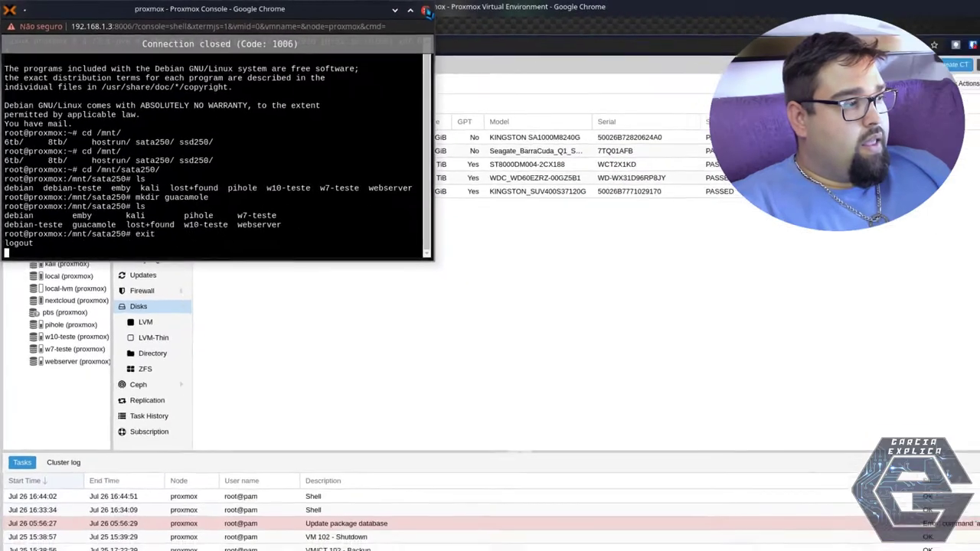
key("ctrl+w")
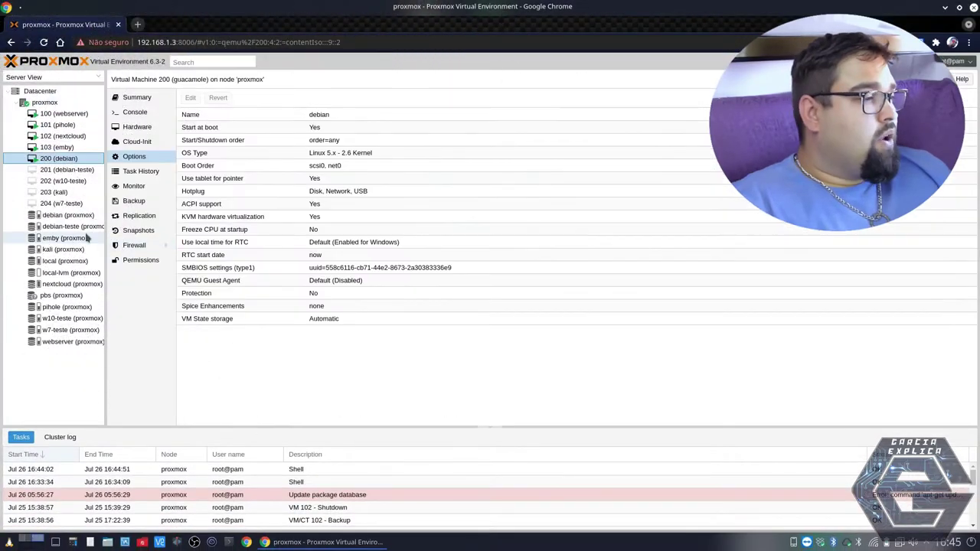
Start adding a Directory storage at Datacenter level with the ID guacamole.
left_click(40, 91)
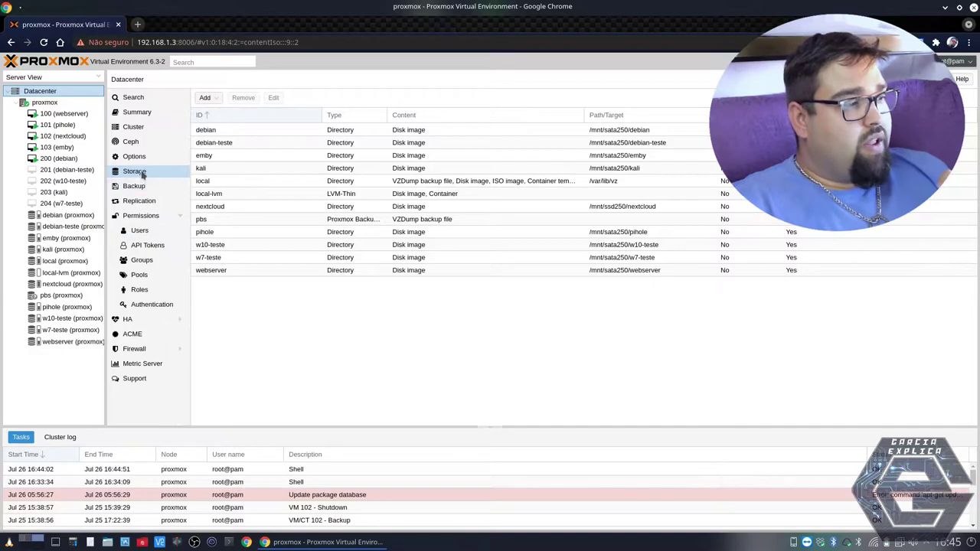
left_click(214, 99)
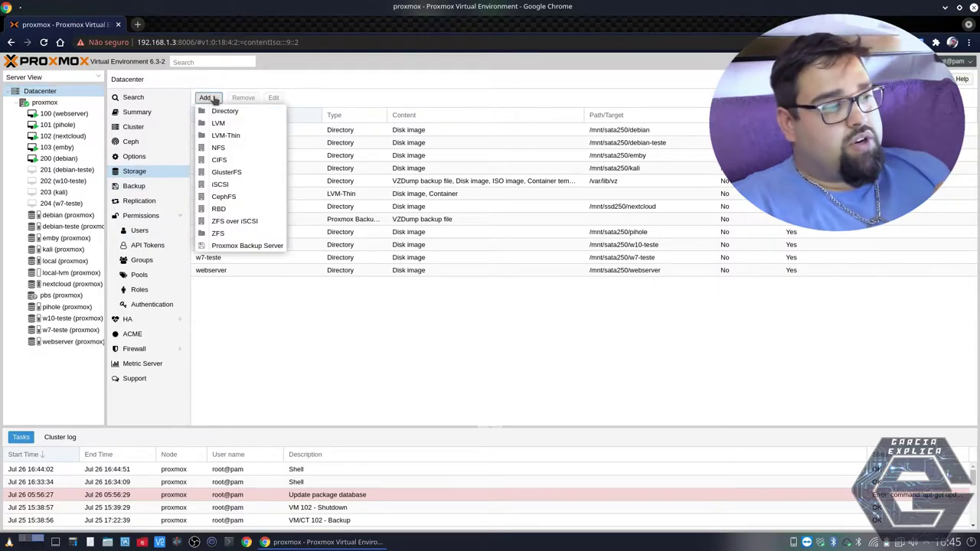
left_click(221, 111)
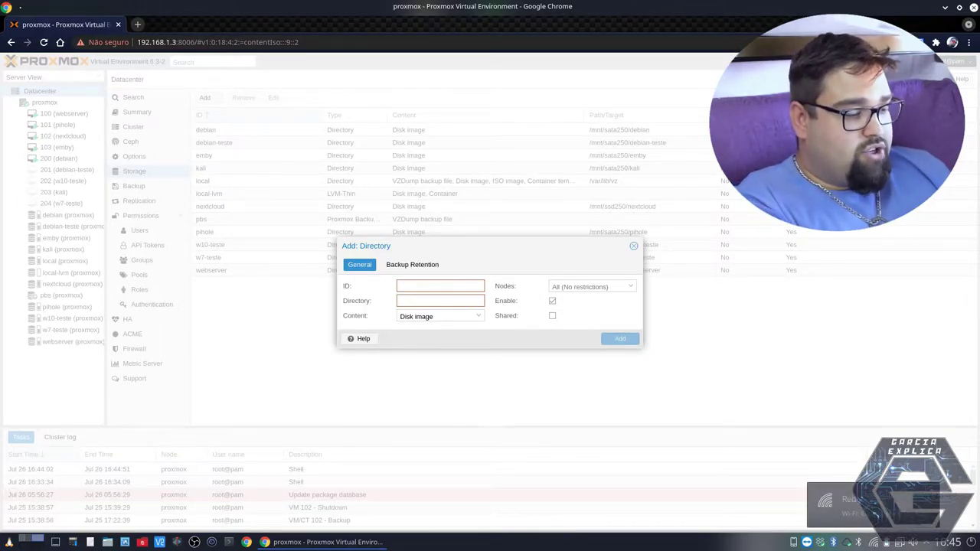
key("Tab")
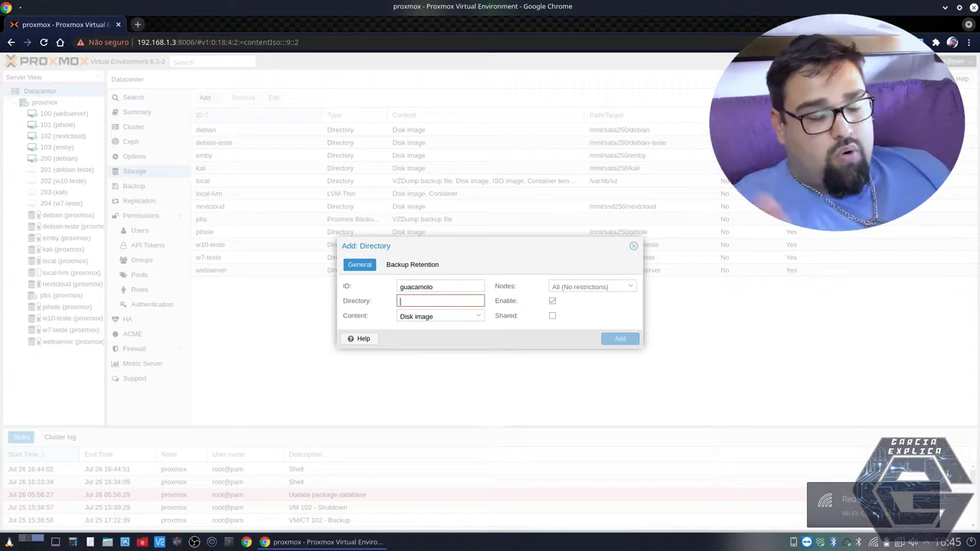
key("shift+Tab")
type("gu")
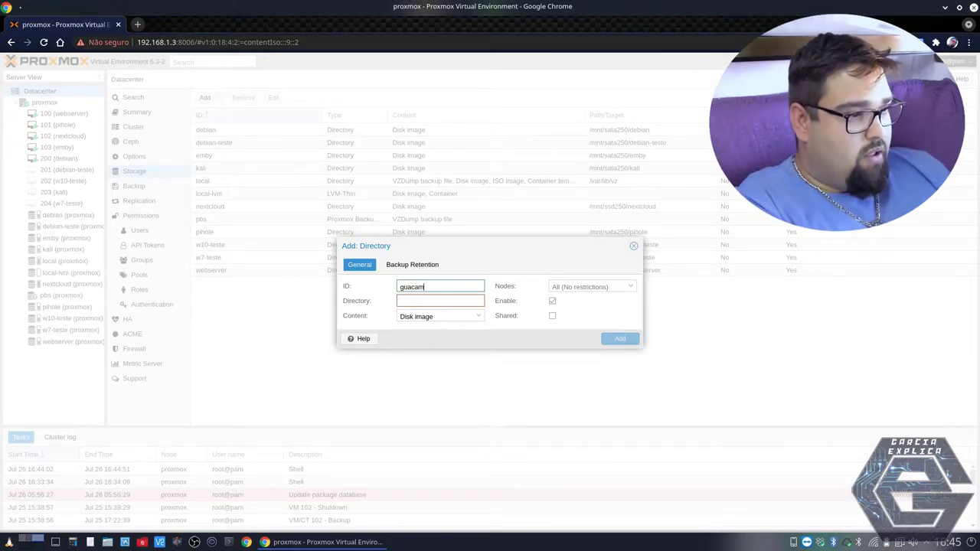
key("Tab")
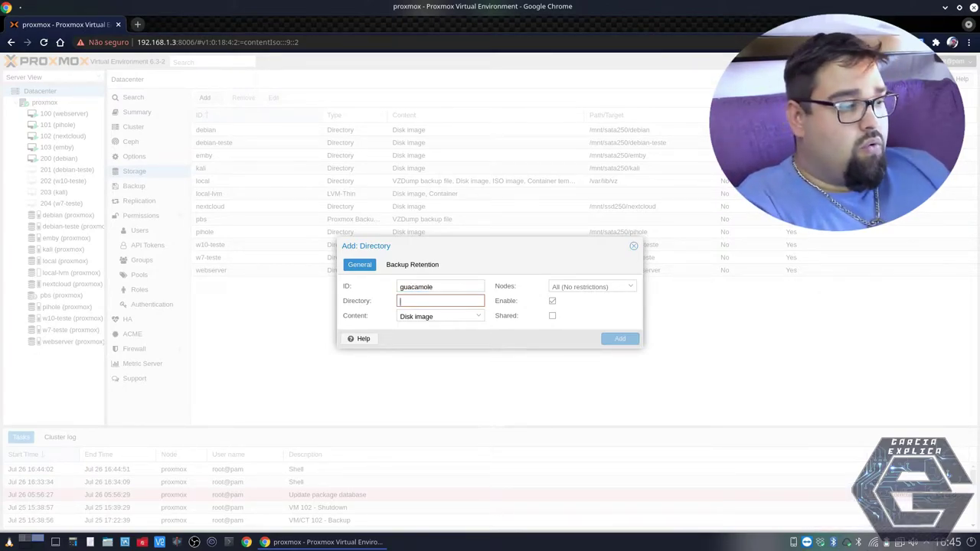
Set the storage's directory to /mnt/sata250/guacamole, keep Disk image as its content type, and add it.
type("/mnt")
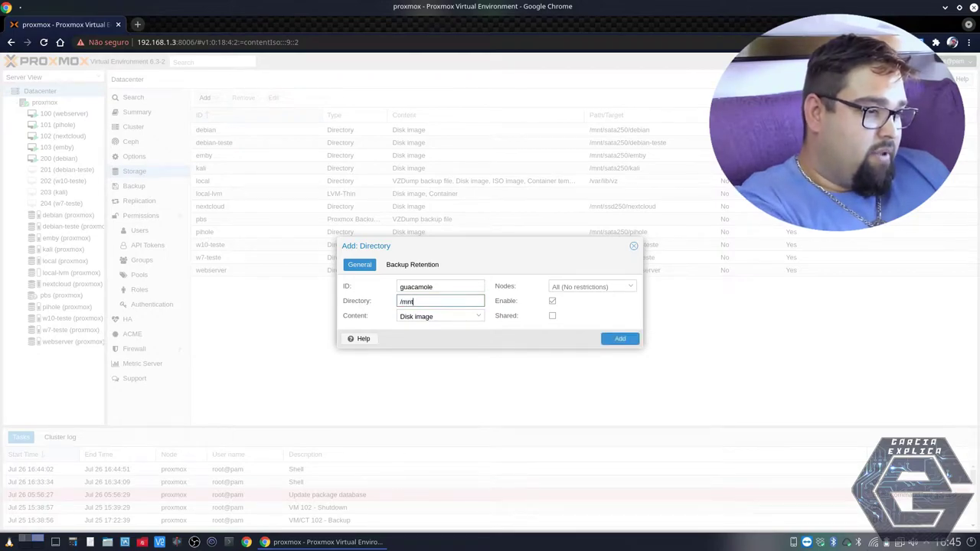
type("/sata250/guacamole")
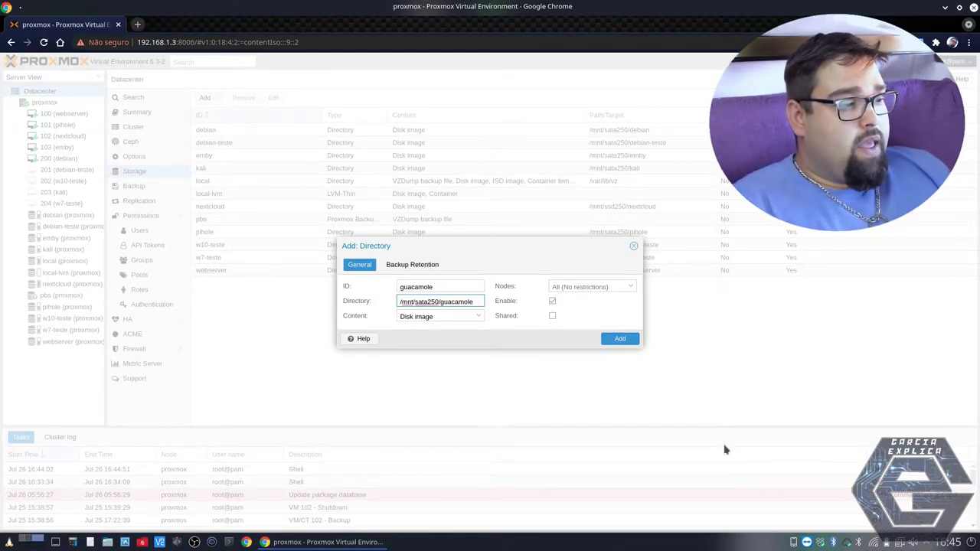
left_click(480, 318)
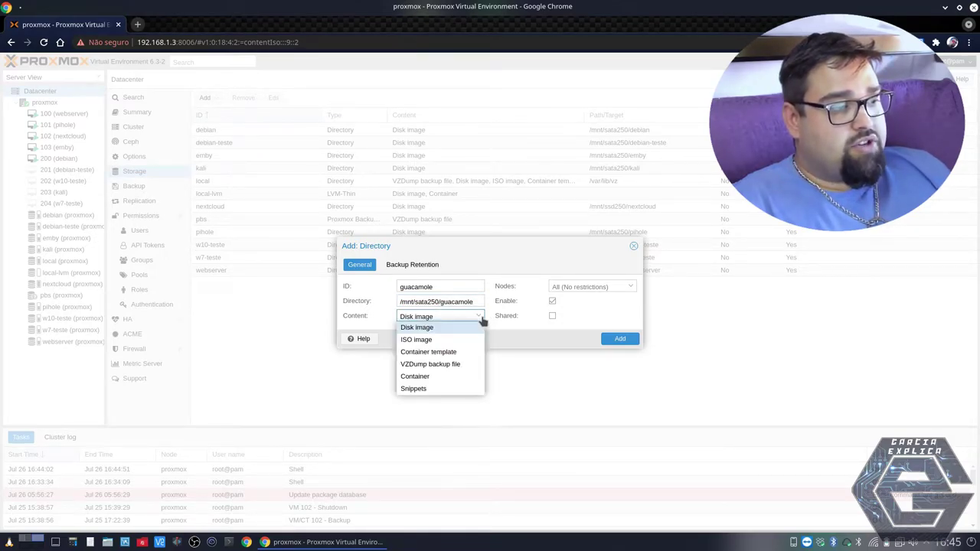
left_click(481, 320)
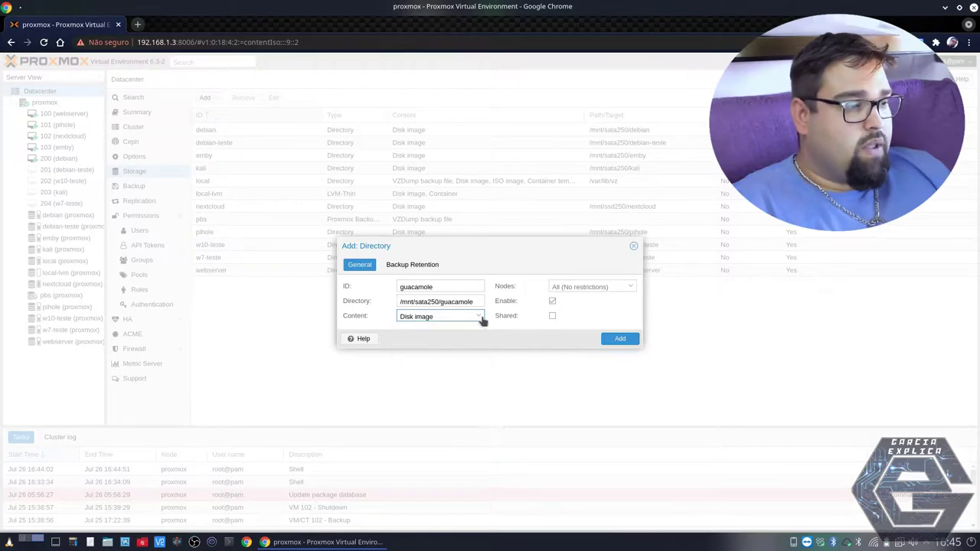
left_click(620, 339)
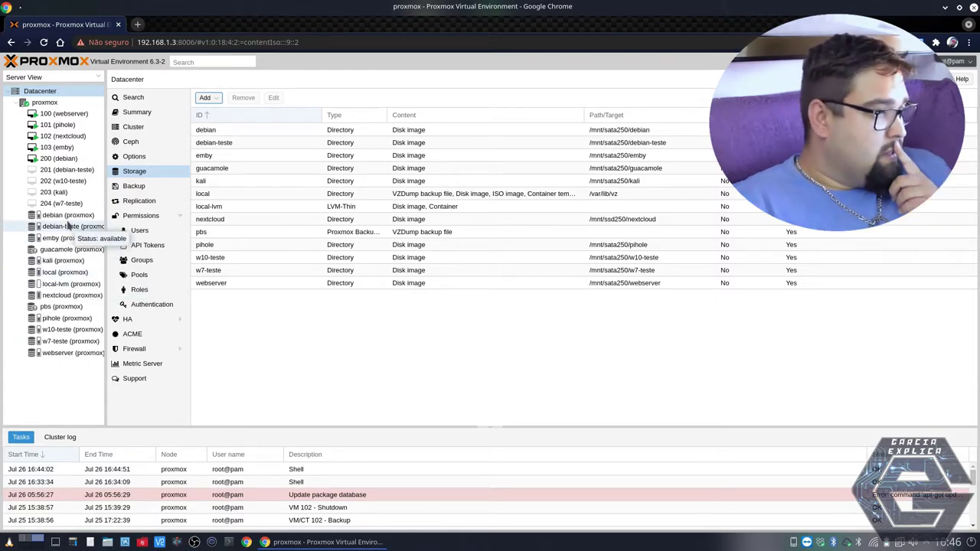
Examine the usage summaries of the storages on the proxmox node, from debian and guacamole through w7-teste and webserver.
left_click(88, 218)
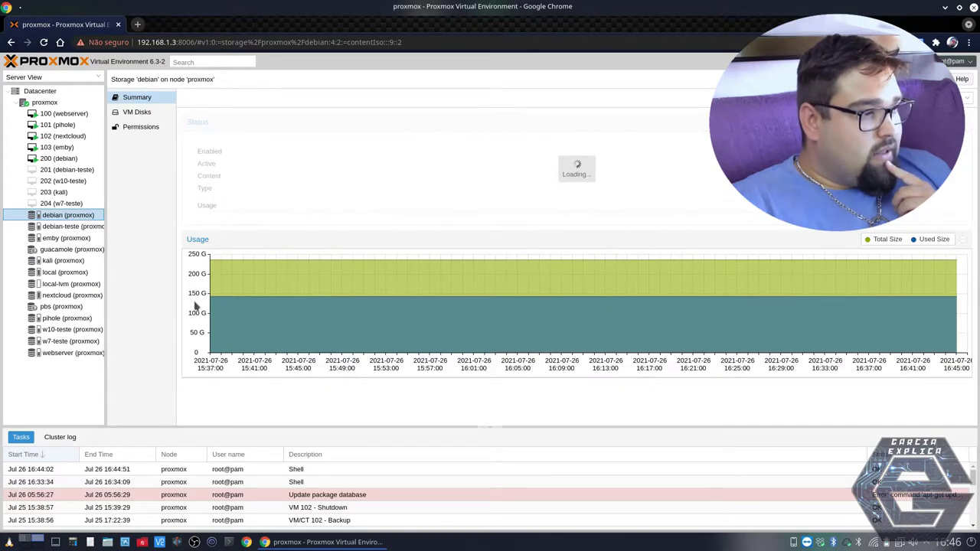
mouse_move(218, 264)
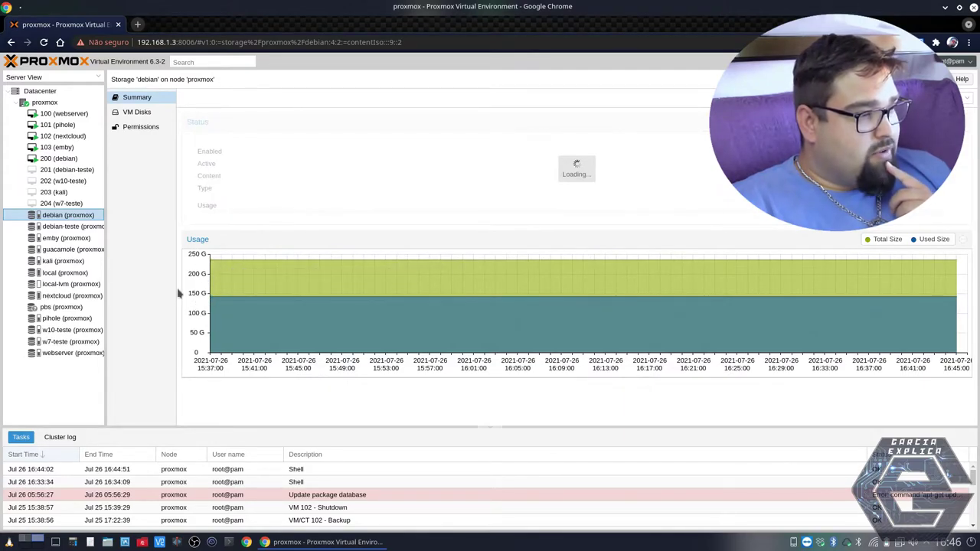
left_click(70, 238)
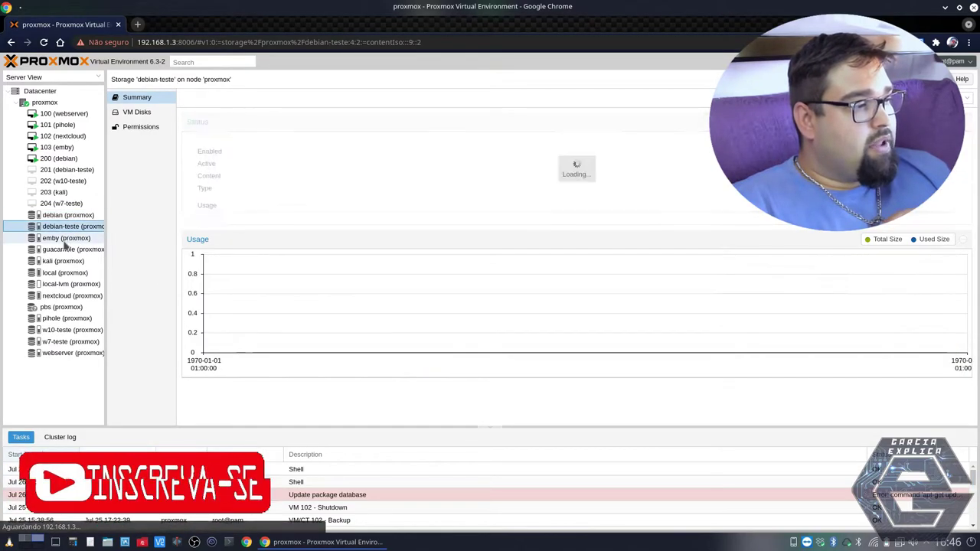
left_click(65, 251)
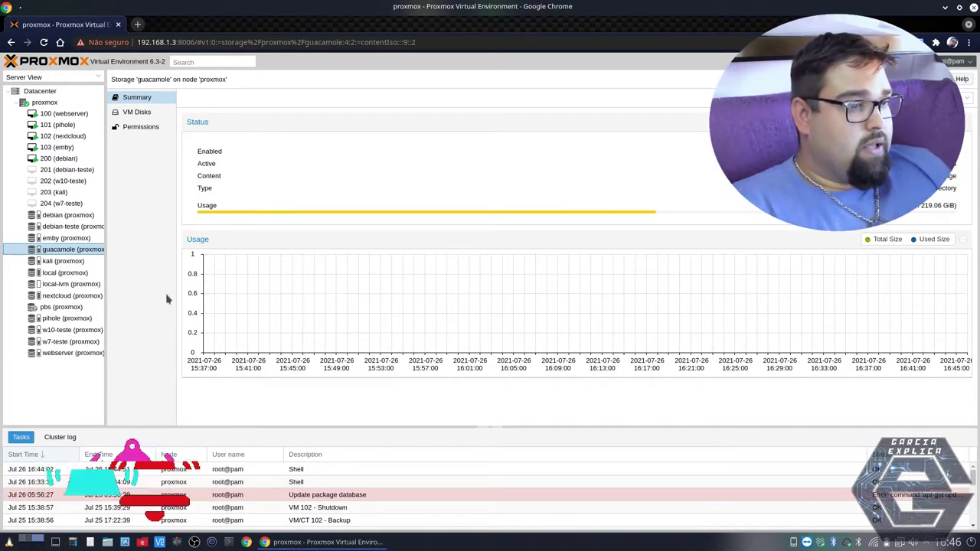
left_click(72, 262)
left_click(66, 318)
left_click(66, 331)
left_click(64, 342)
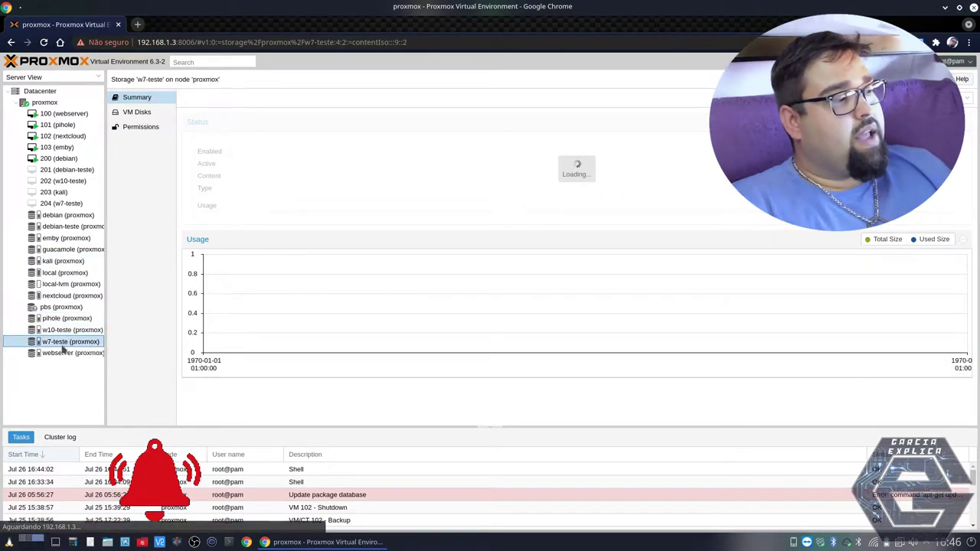
left_click(65, 352)
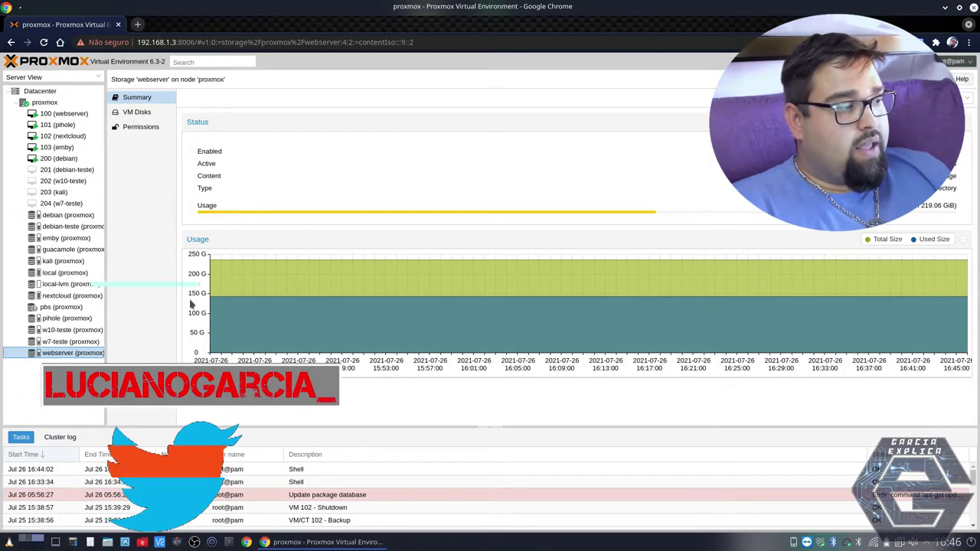
Compare the capacity and usage summaries of the guacamole, nextcloud and local-lvm storages, ending on guacamole.
left_click(75, 249)
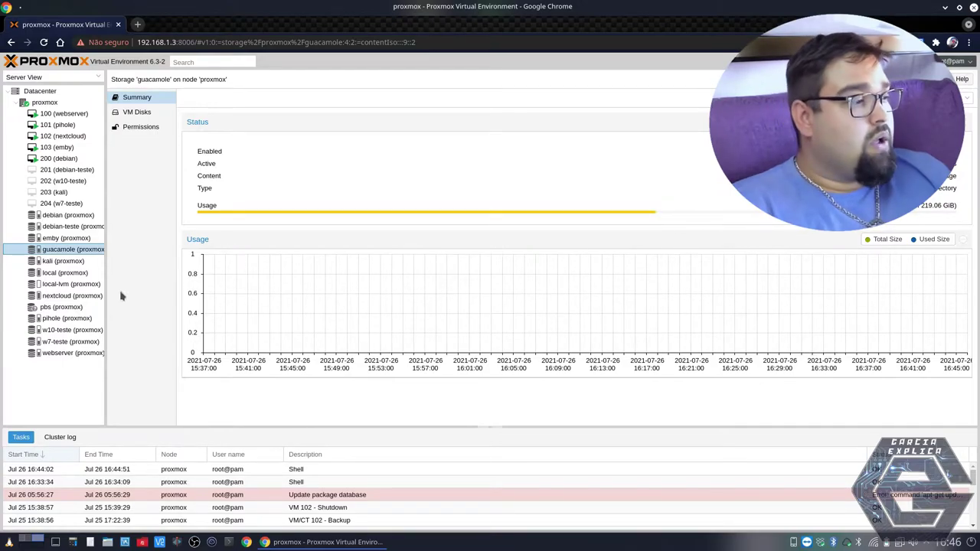
left_click(73, 296)
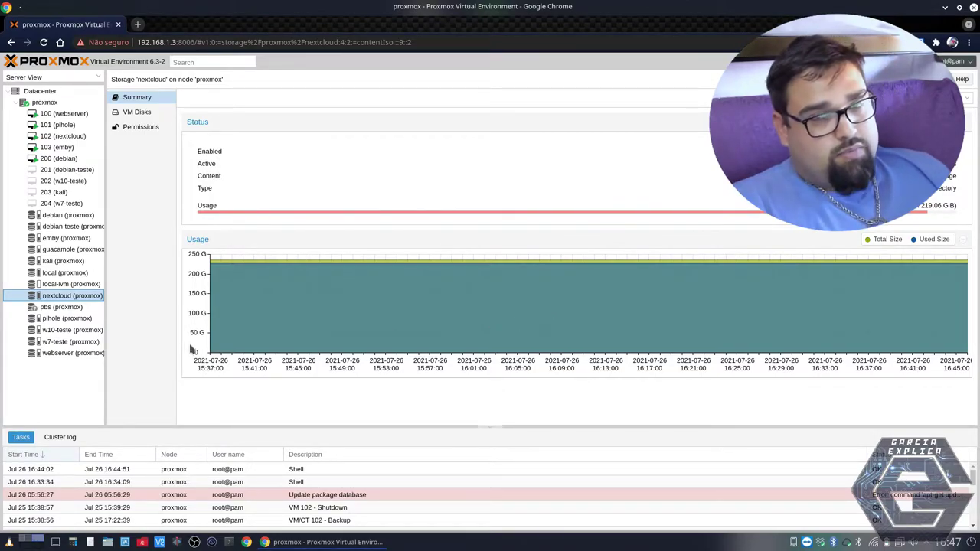
left_click(56, 284)
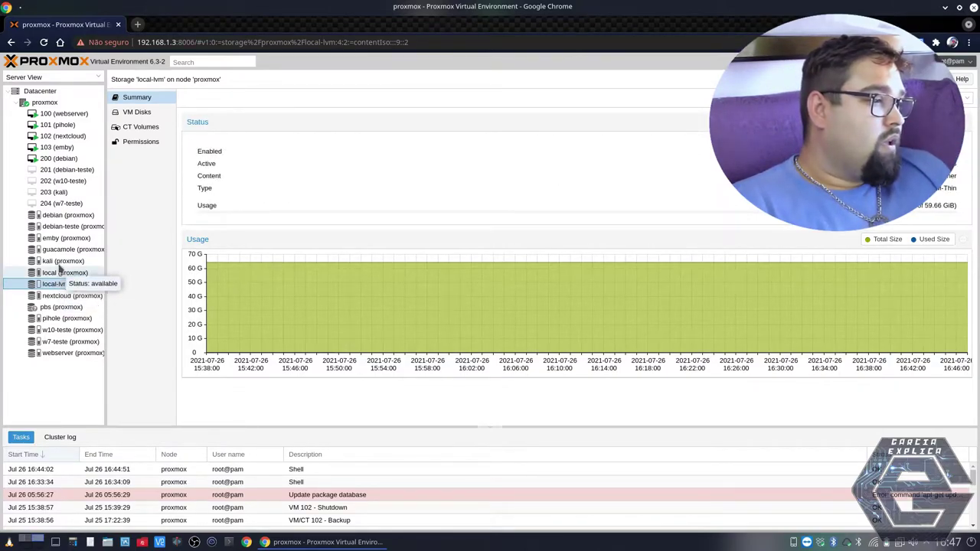
left_click(62, 253)
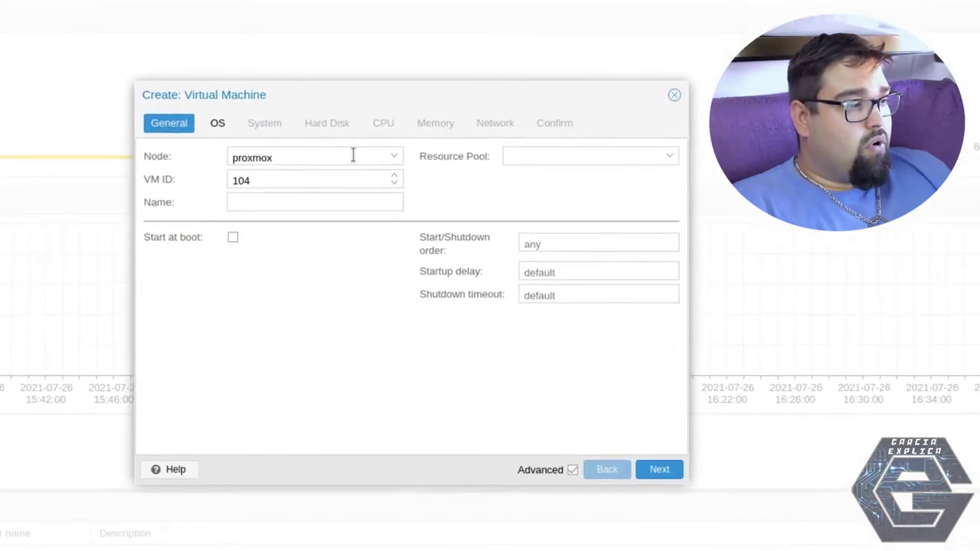
Start creating a virtual machine on node proxmox, keeping VM ID 104 and naming it guacamole.
left_click(353, 155)
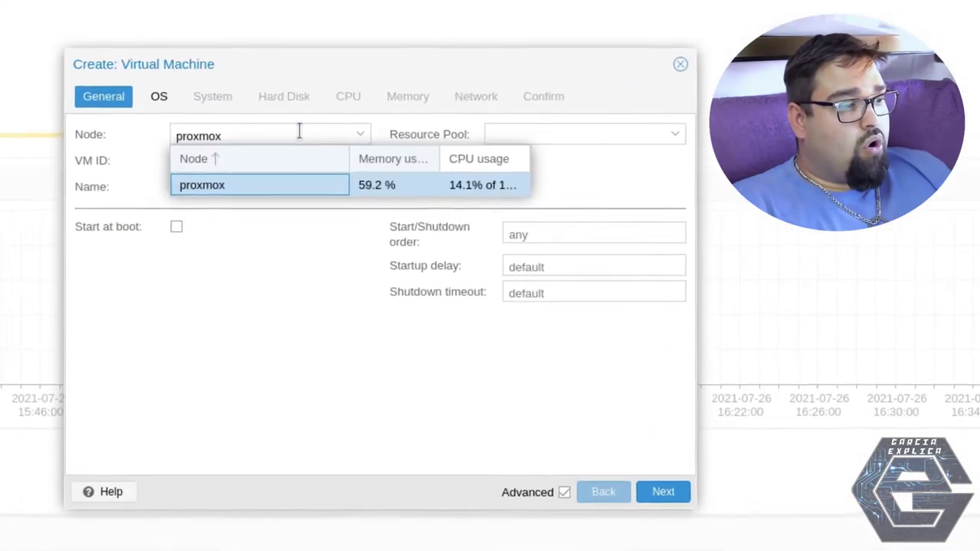
left_click(340, 155)
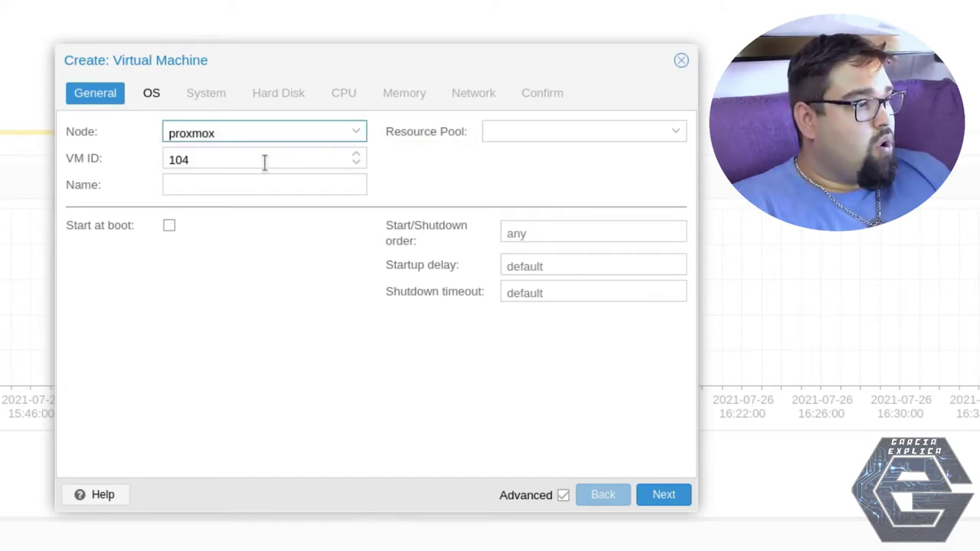
left_click_drag(240, 156, 156, 165)
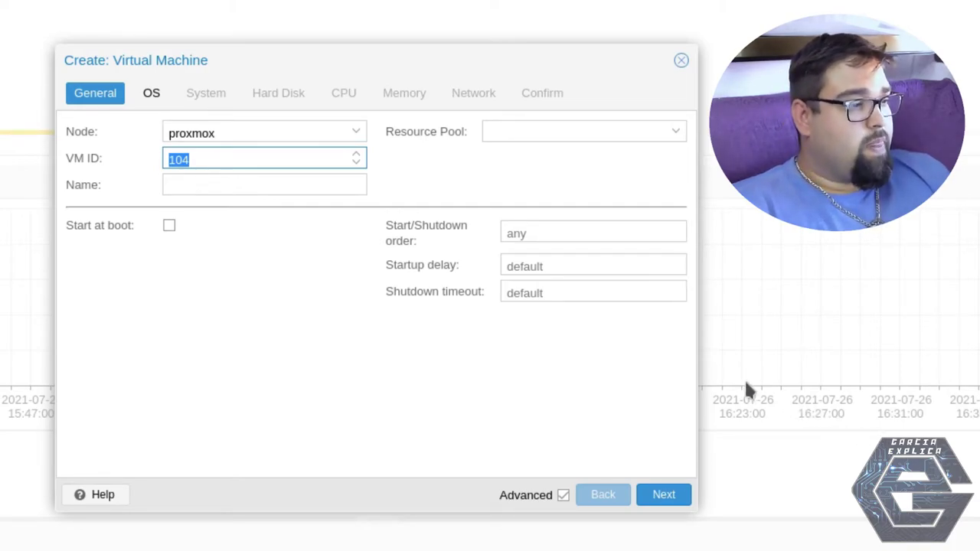
left_click(332, 181)
type("guacamile")
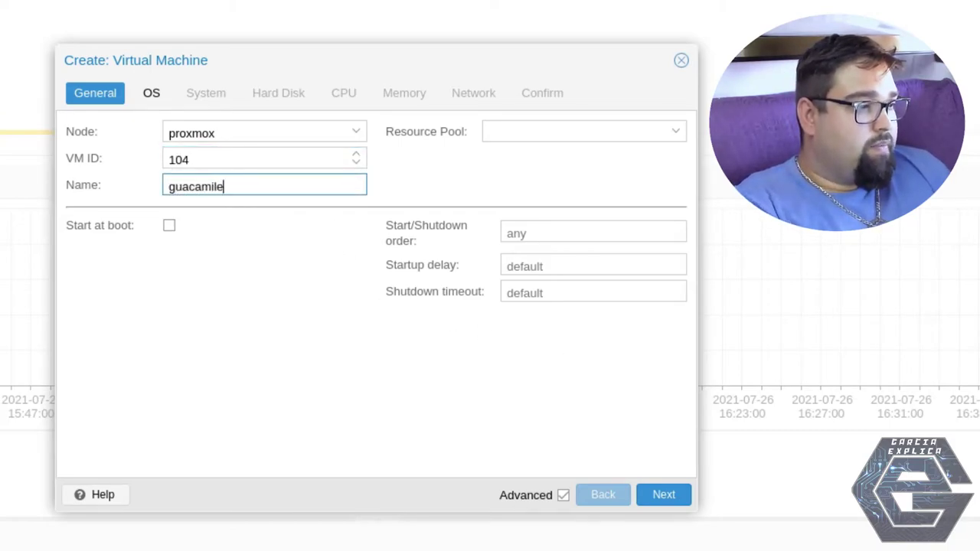
key("BackSpace")
key("BackSpace")
key("BackSpace")
type("ole")
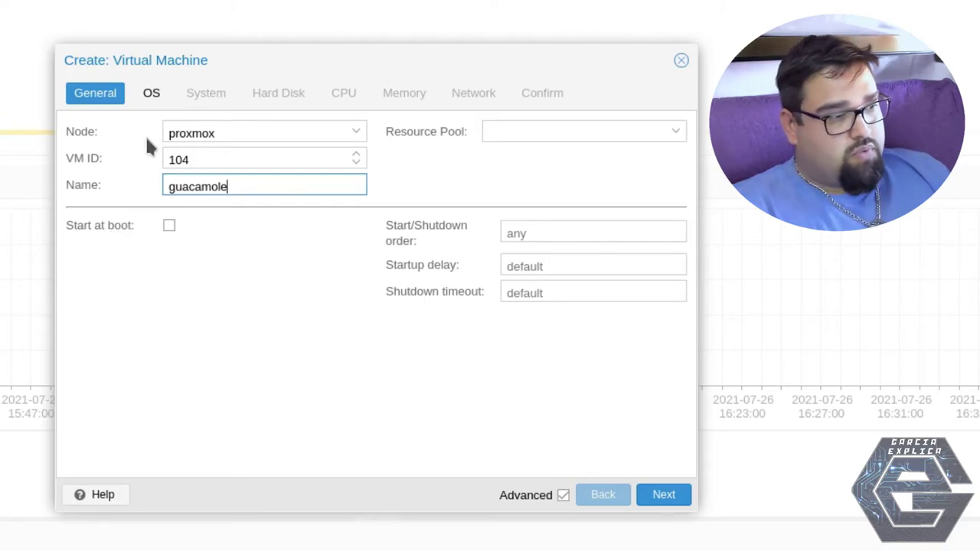
Choose debian-10.8.0-amd64-DVD-1.iso from the local storage as the virtual machine's installation image.
left_click(152, 92)
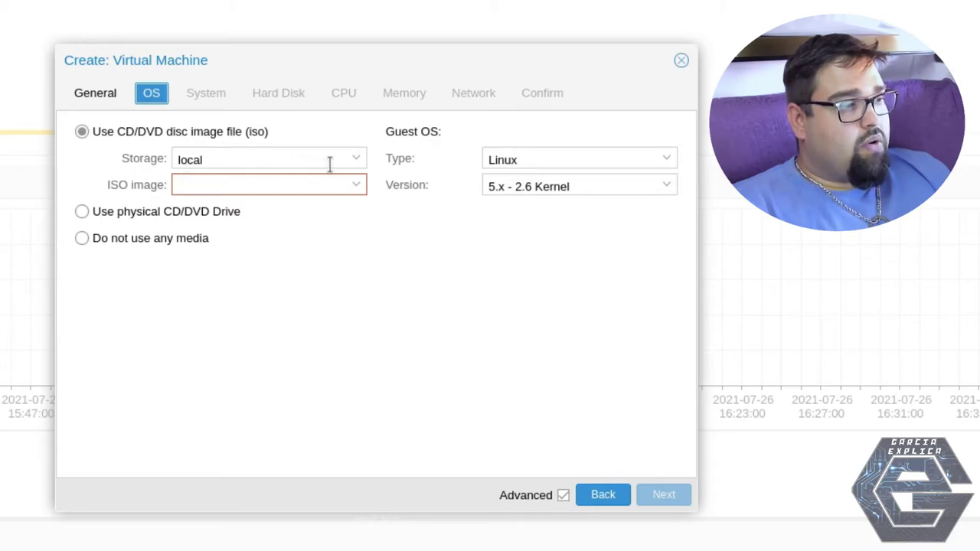
left_click(358, 163)
left_click(360, 165)
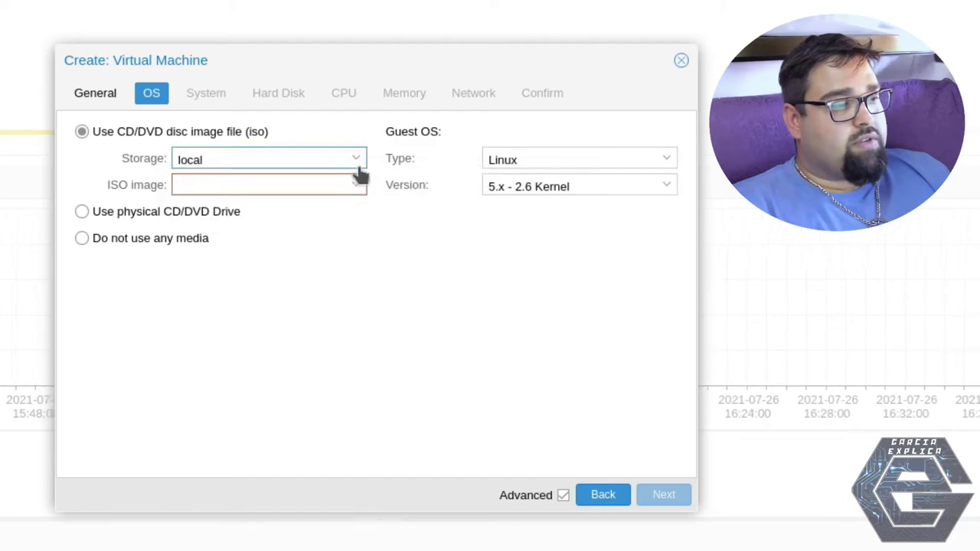
left_click(356, 187)
left_click(357, 162)
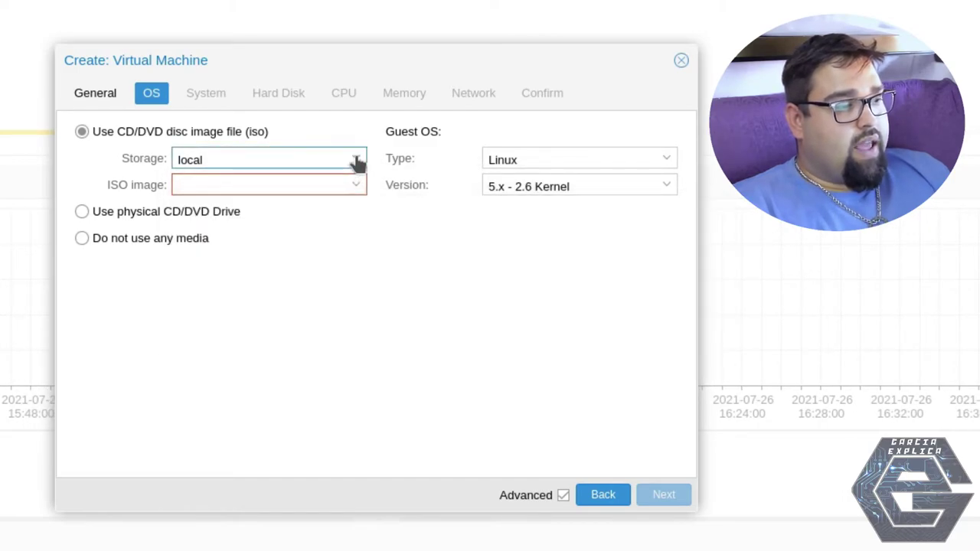
left_click(358, 162)
left_click(355, 185)
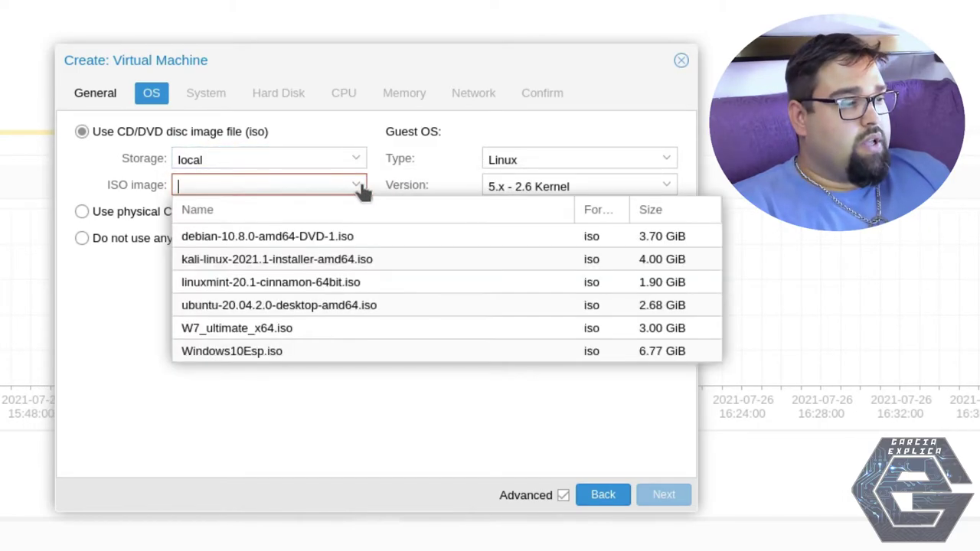
left_click(266, 234)
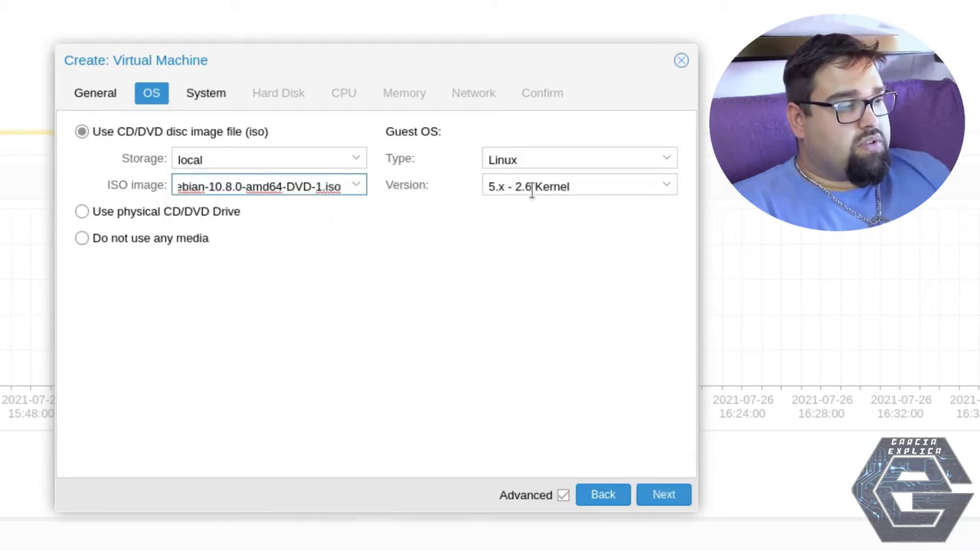
Keep the default system settings and place the virtual machine's hard disk on the guacamole storage with a size of 20 GiB.
left_click(207, 95)
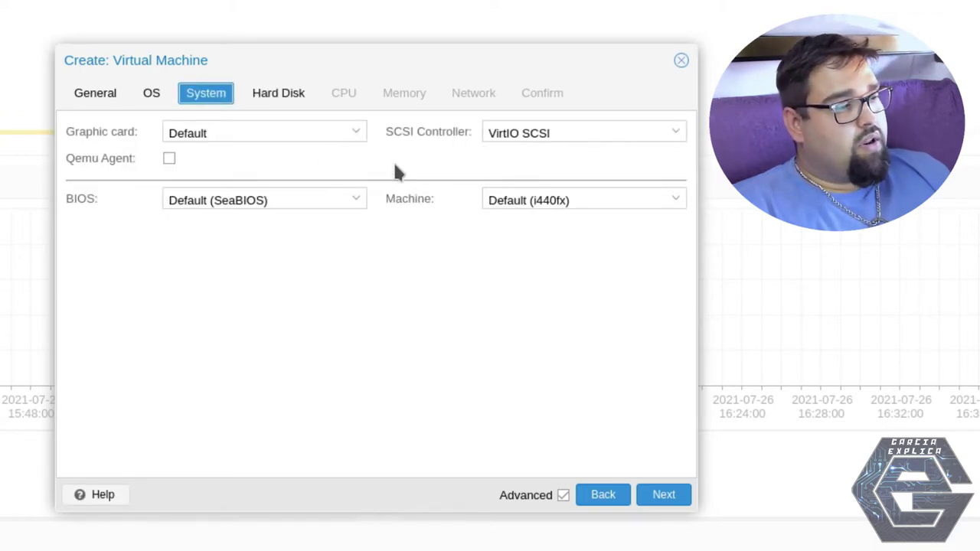
left_click(275, 97)
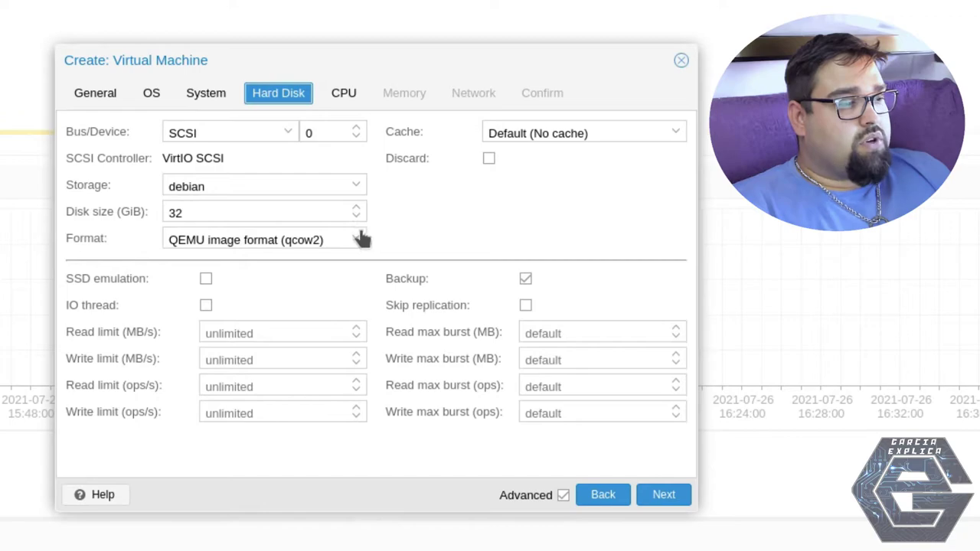
left_click(356, 189)
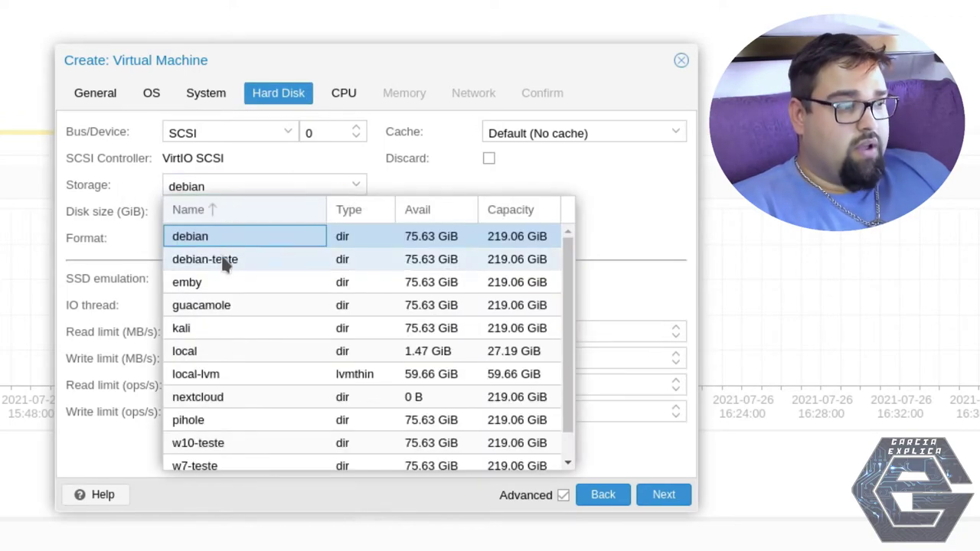
left_click(210, 306)
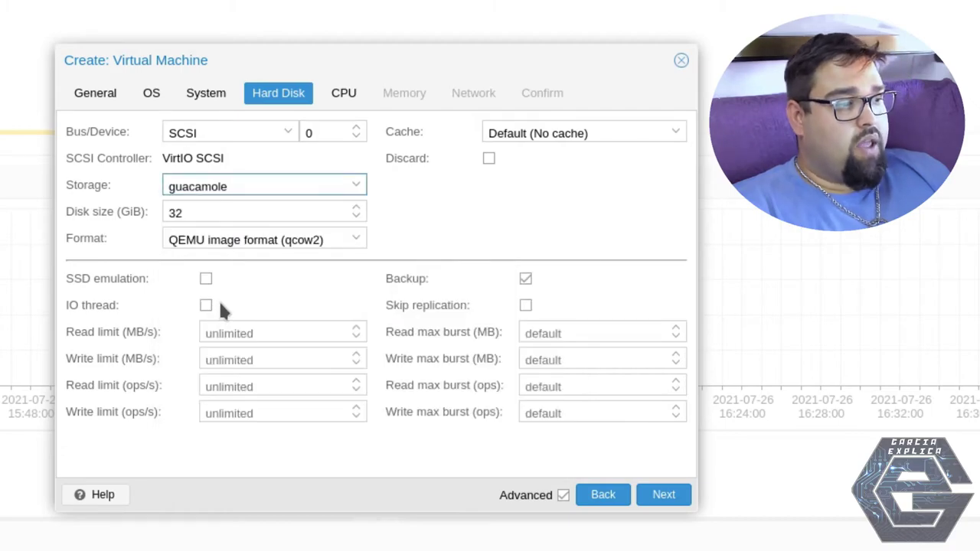
double_click(199, 212)
type("20")
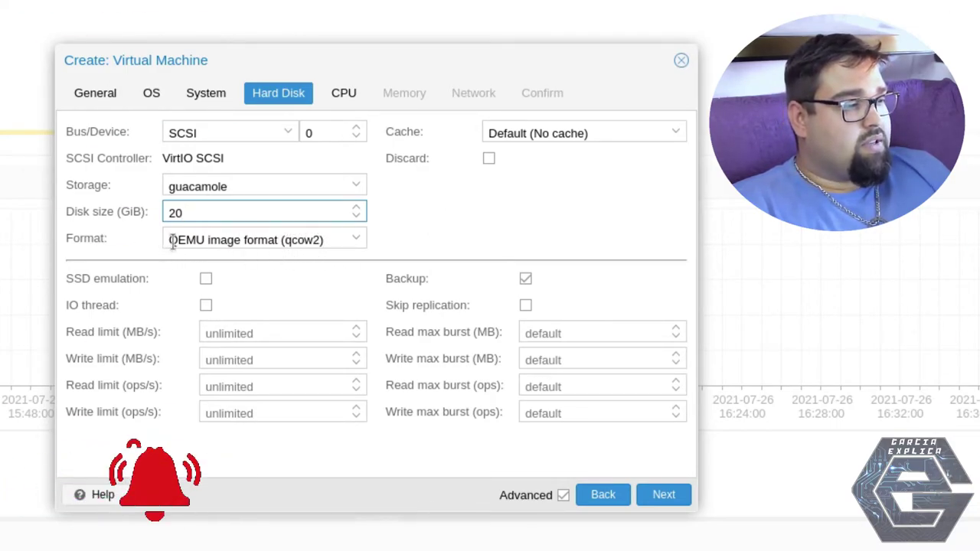
Keep the default CPU settings of 1 socket and 1 core, and set the virtual machine's memory to 4096 MiB.
left_click(340, 92)
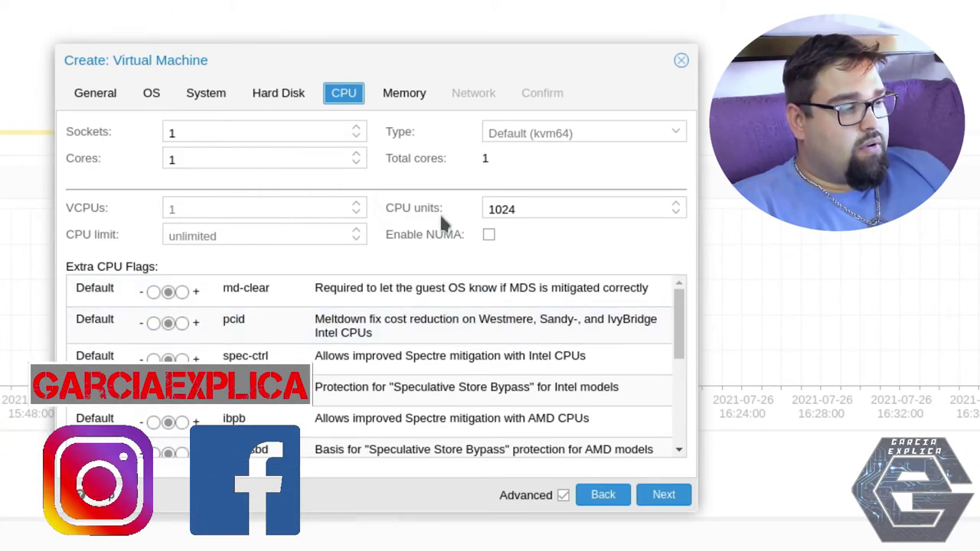
left_click(404, 92)
left_click_drag(293, 135, 114, 136)
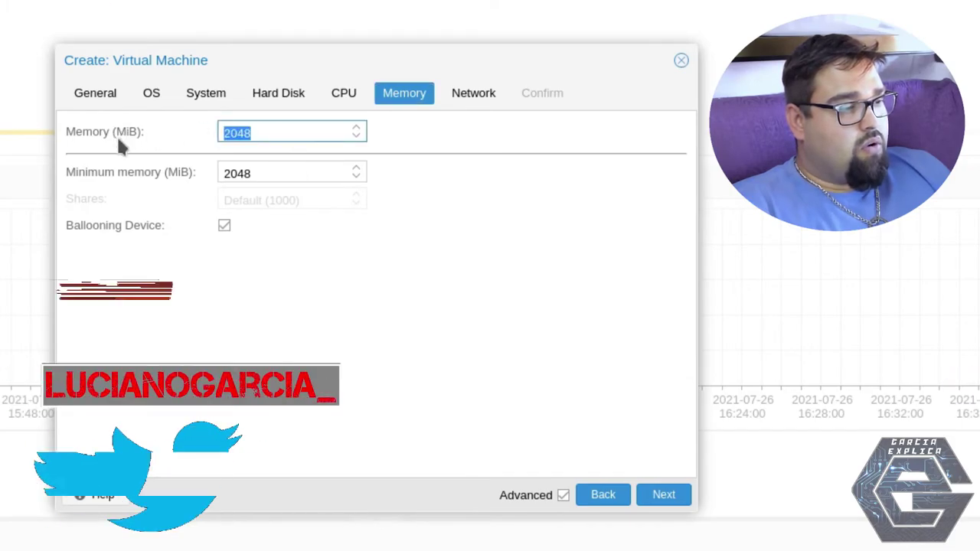
type("4096")
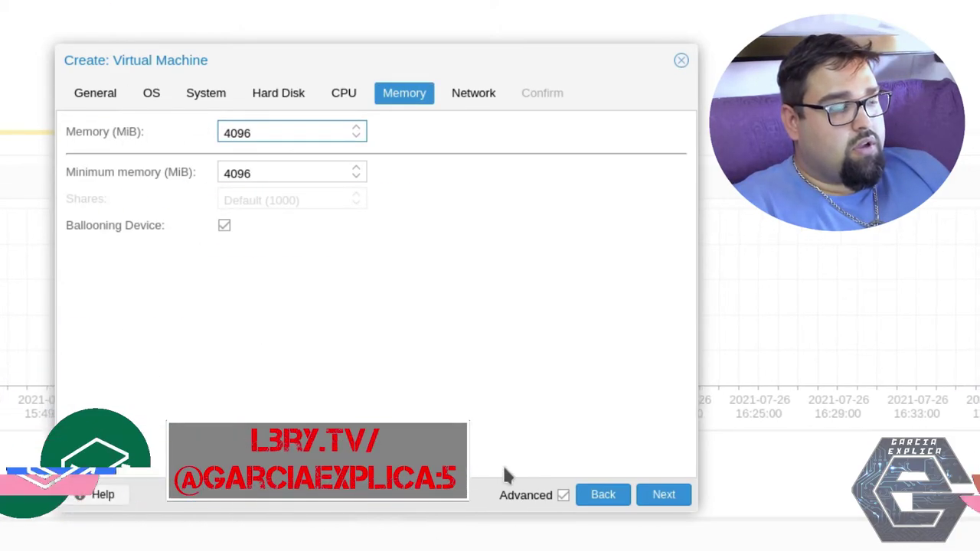
Keep the default network settings on bridge vmbr0, review the configuration, and finish creating the virtual machine.
left_click(463, 95)
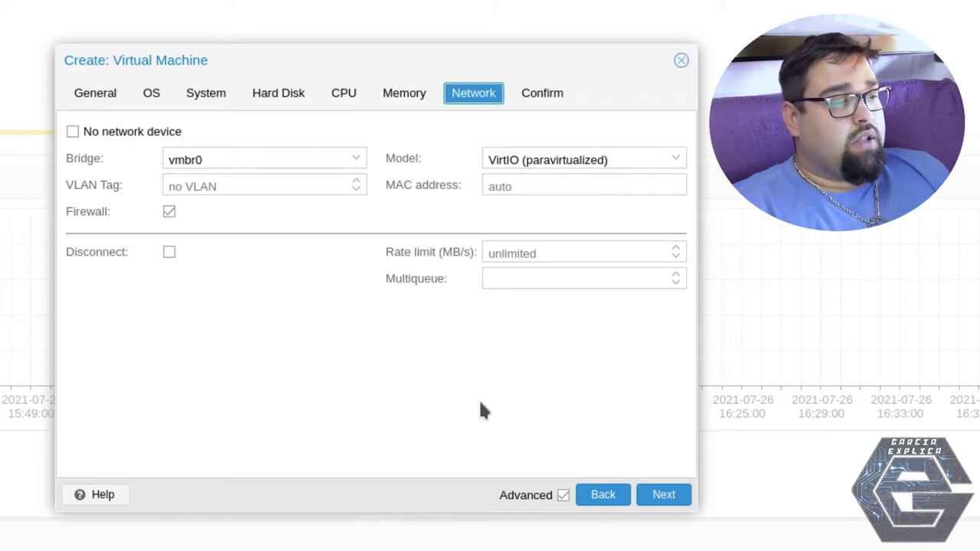
left_click(655, 496)
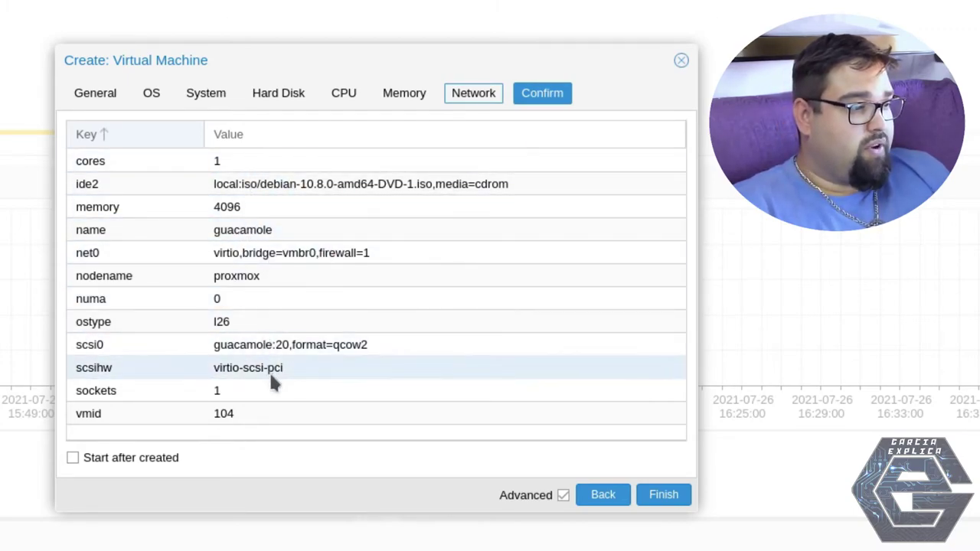
left_click(659, 495)
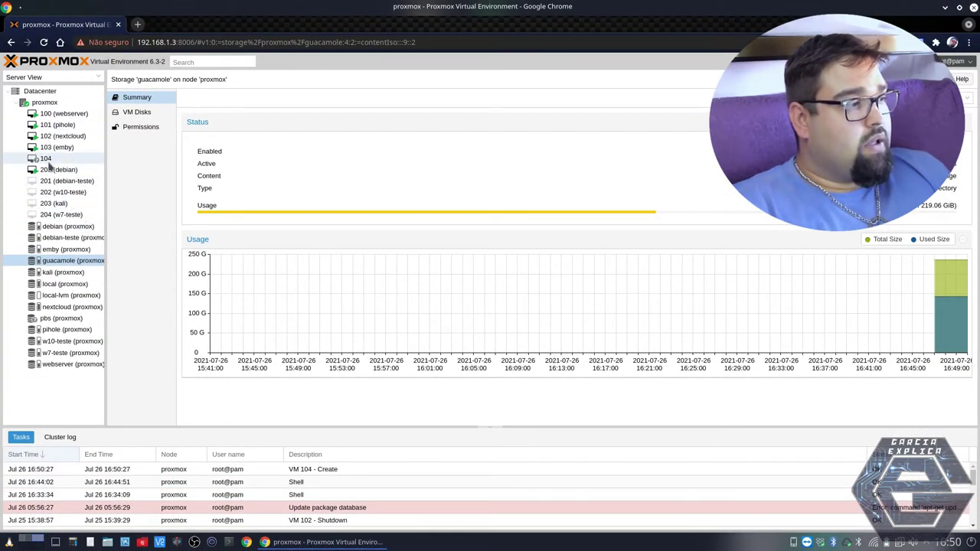
Open virtual machine 104 (guacamole) and check its hardware list and summary.
left_click(93, 158)
left_click(68, 160)
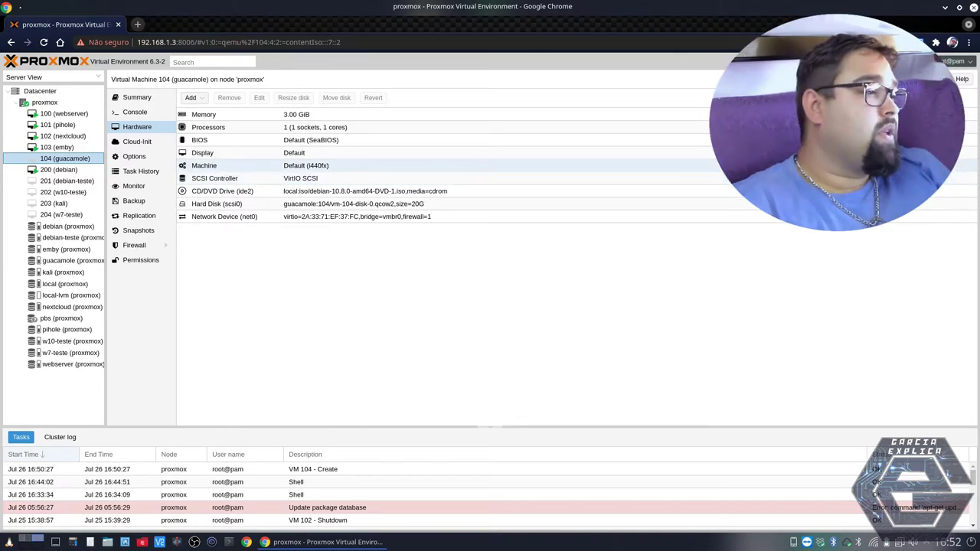
left_click(128, 97)
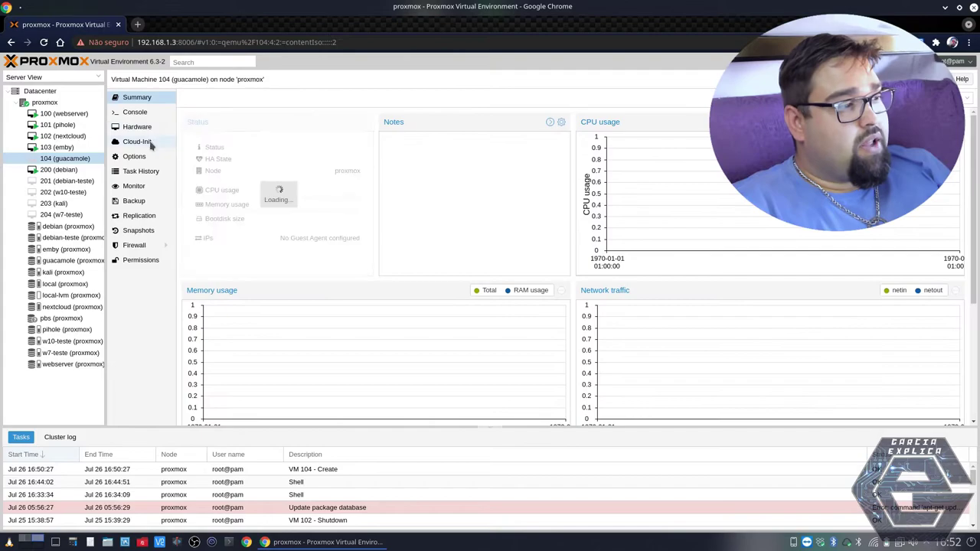
Examine the memory usage and boot disk size in the summary of virtual machine 100 (webserver).
left_click(74, 114)
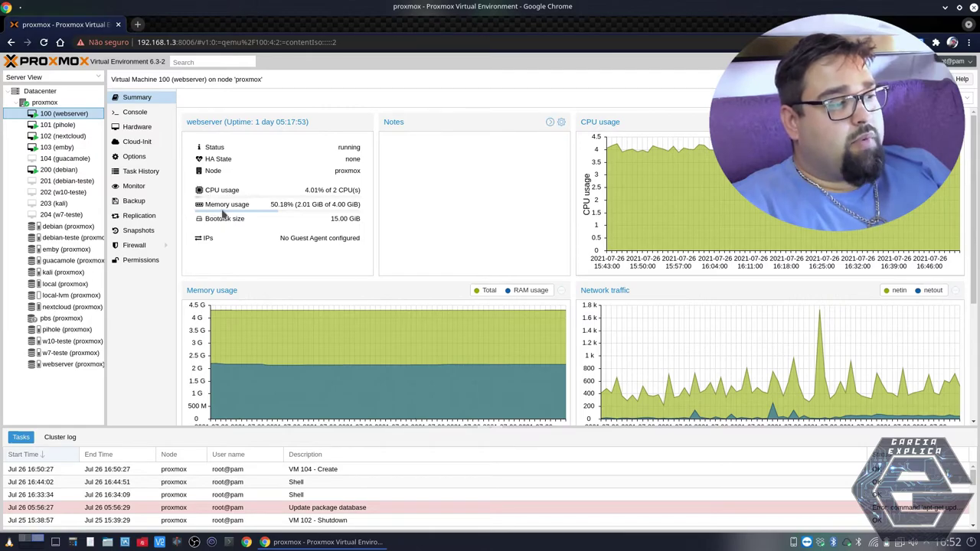
left_click_drag(333, 204, 345, 204)
left_click(270, 225)
left_click_drag(215, 221, 342, 219)
left_click(200, 221)
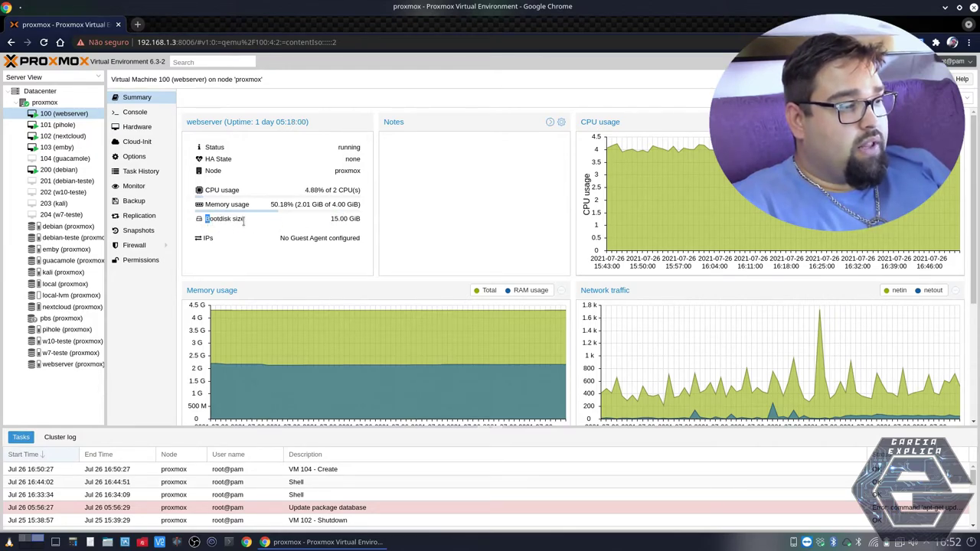
Examine the IP information and the CPU, memory, network and disk graphs in the summary of virtual machine 100 (webserver).
left_click_drag(283, 238, 349, 241)
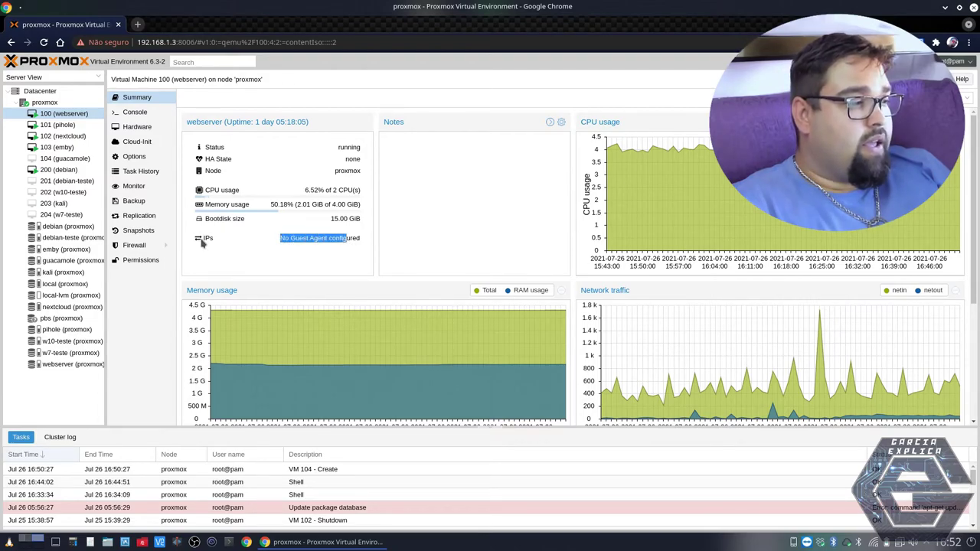
left_click_drag(280, 240, 330, 245)
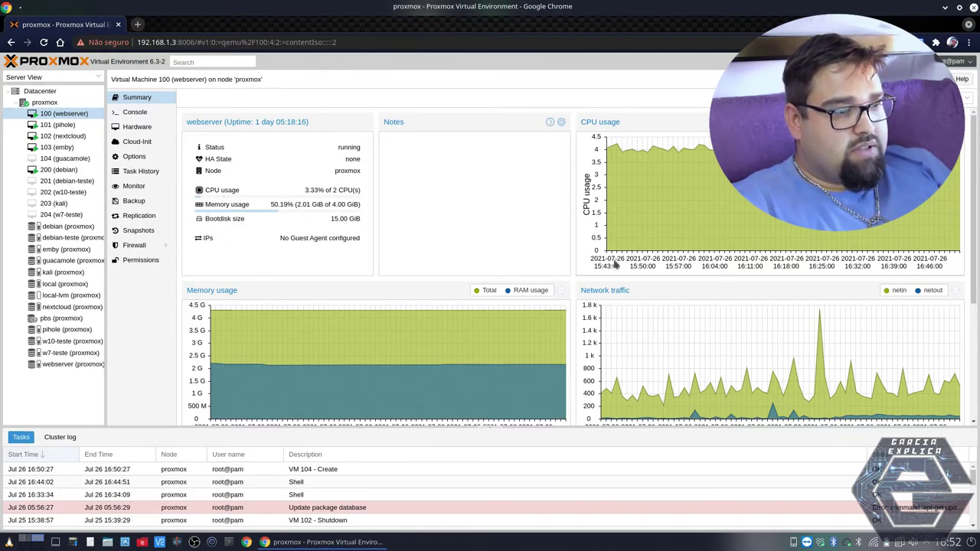
scroll(615, 264, "down", 5)
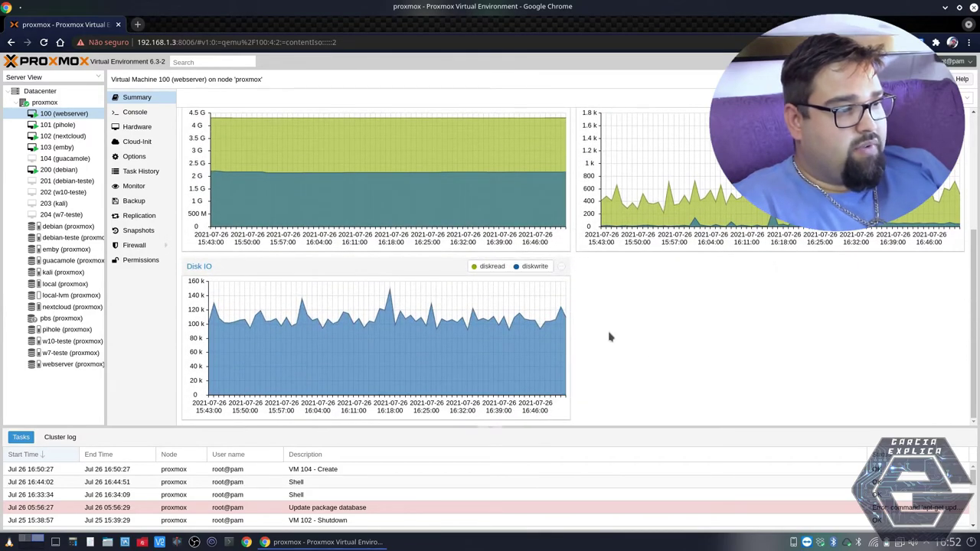
scroll(618, 342, "up", 5)
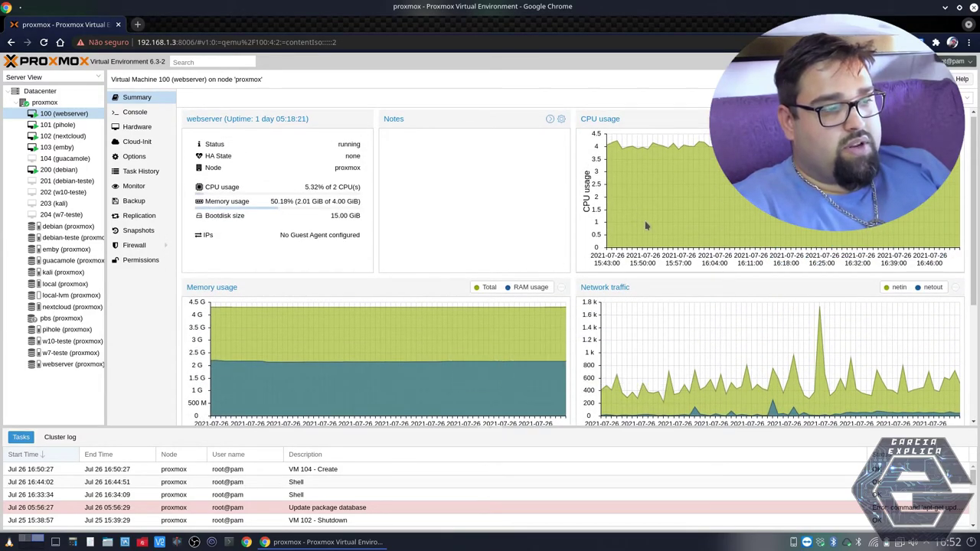
scroll(642, 212, "down", 5)
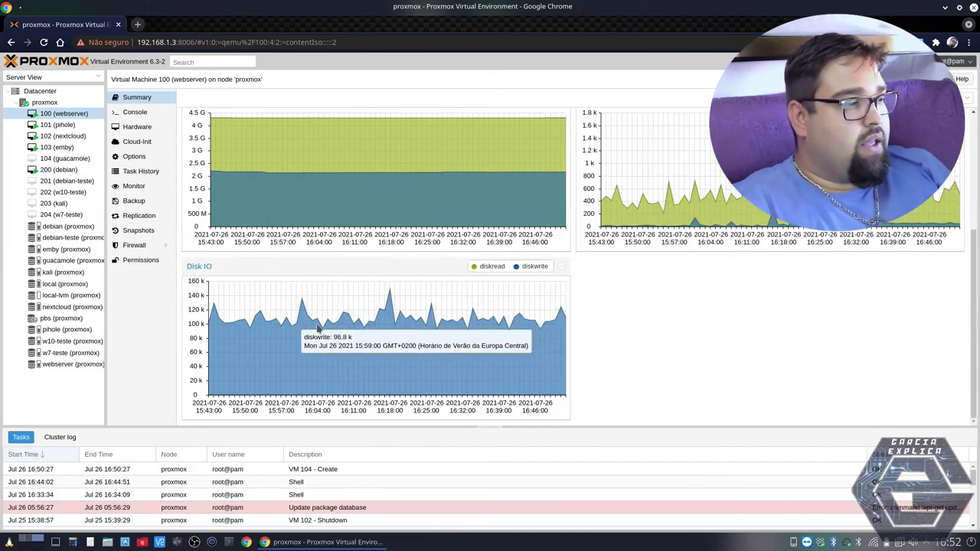
scroll(334, 310, "up", 5)
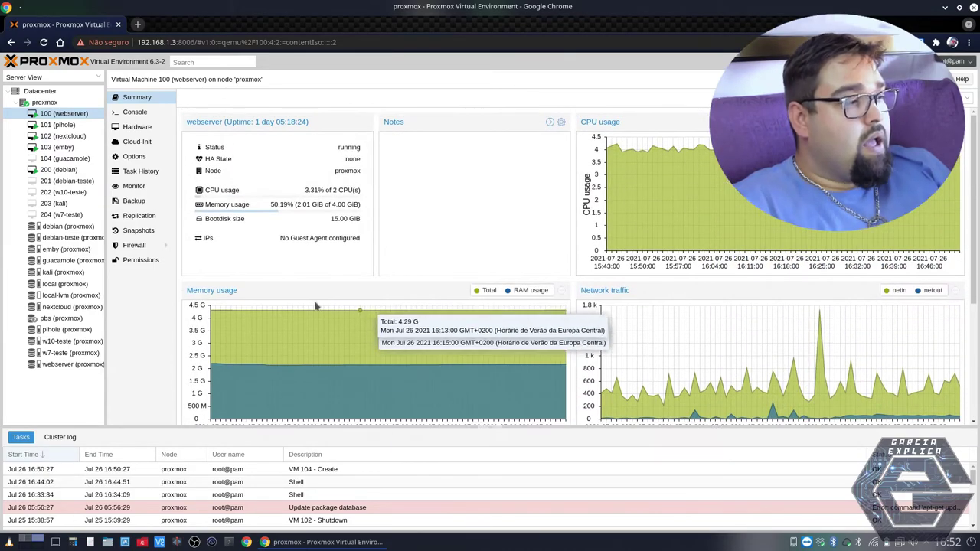
View the console of virtual machine 101 (pihole) in a separate window and in full screen, and close that window.
left_click(58, 124)
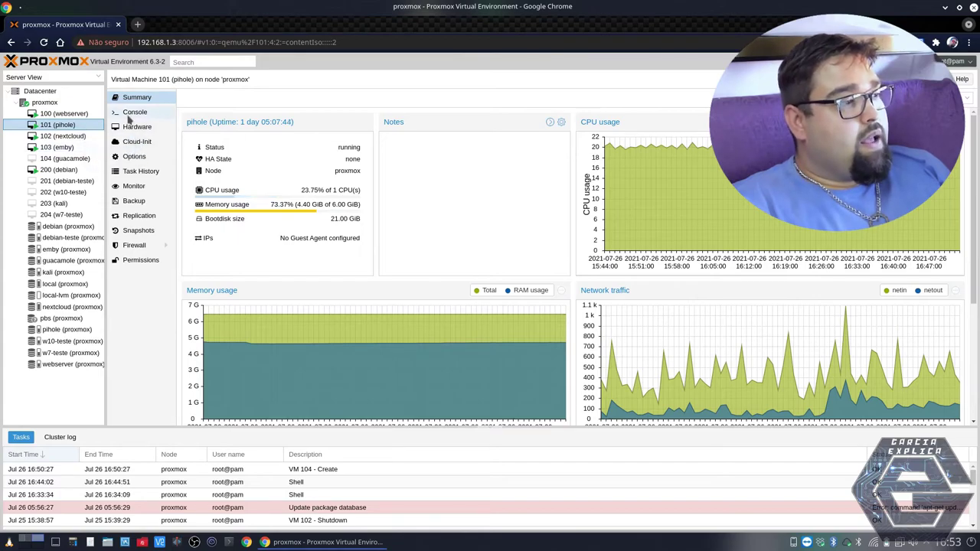
left_click(129, 114)
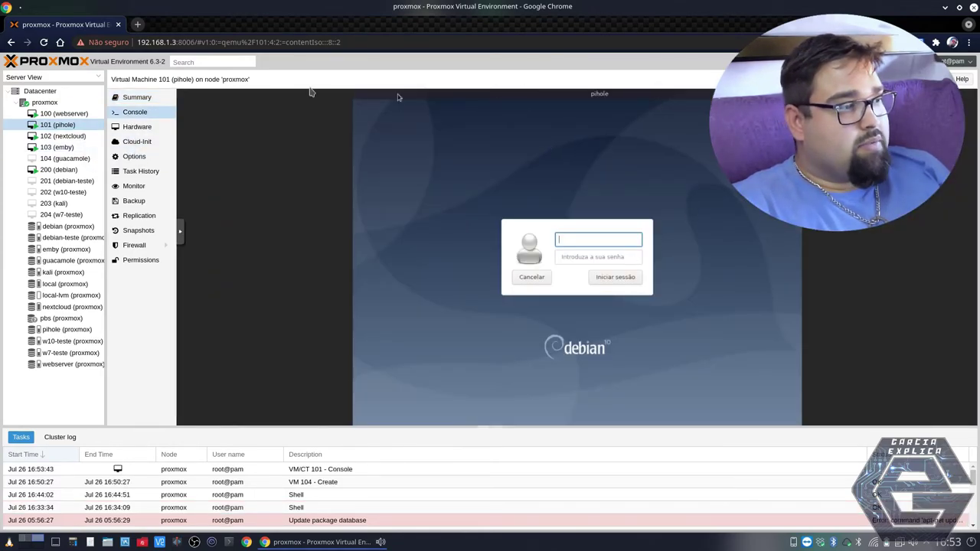
left_click(890, 79)
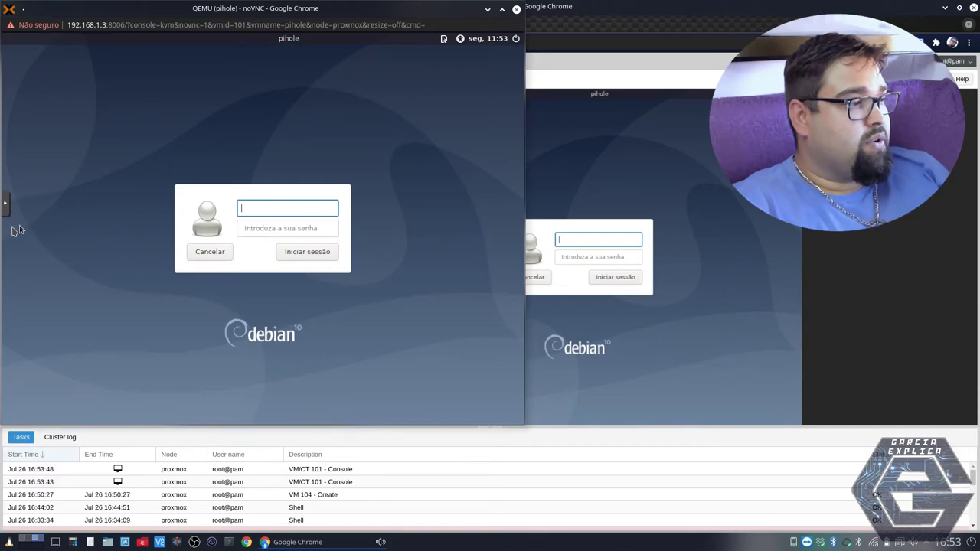
left_click(4, 205)
left_click(13, 225)
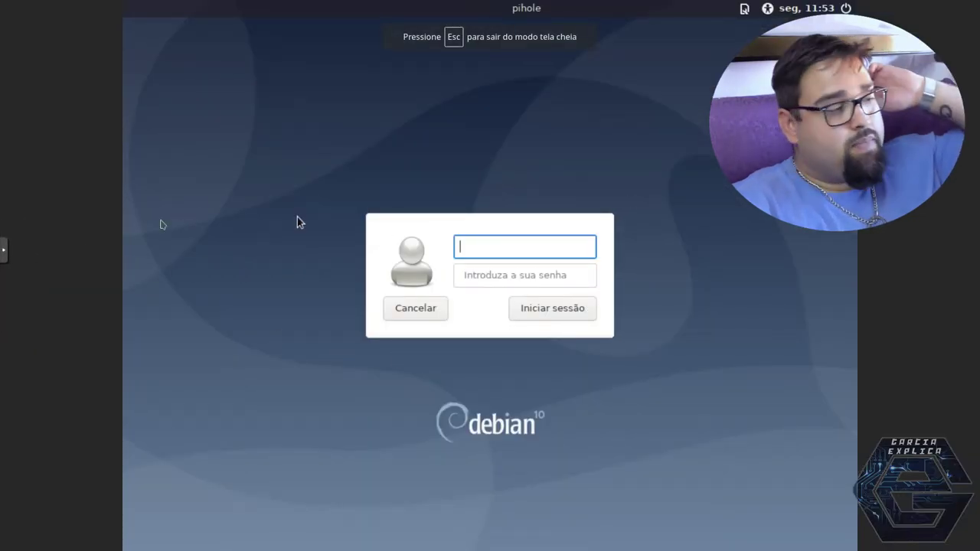
left_click(4, 255)
left_click(11, 270)
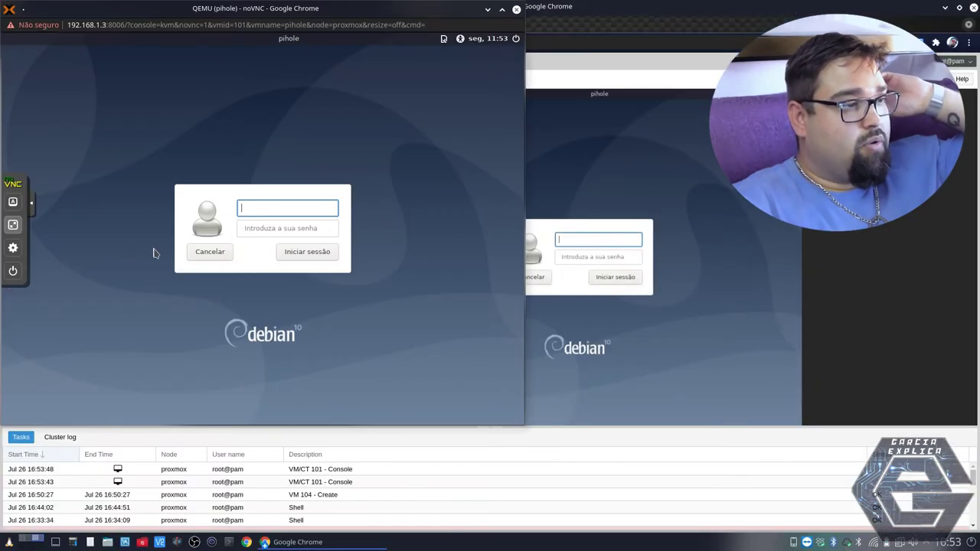
left_click(516, 8)
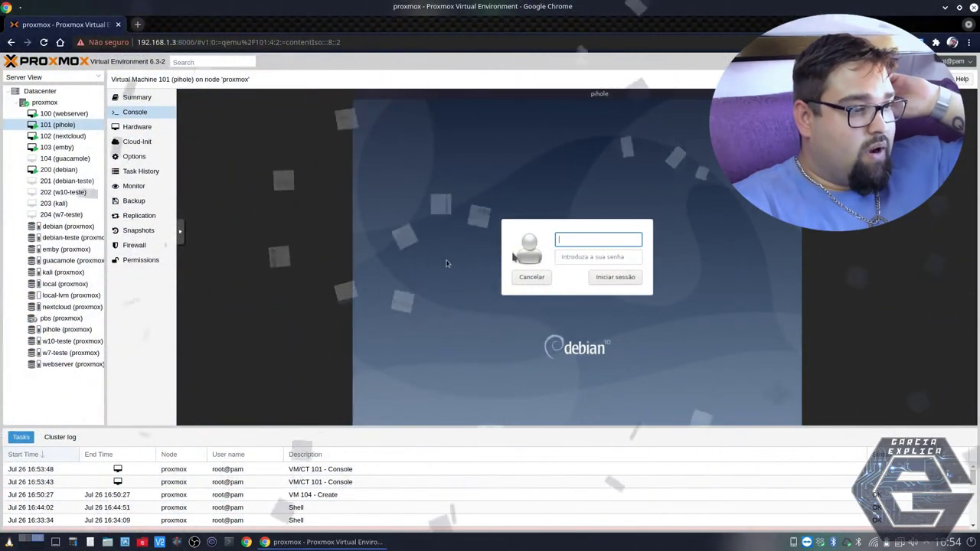
Review the hardware of virtual machine 101 (pihole), and the hardware, Cloud-Init settings and options of virtual machine 103 (emby).
left_click(142, 127)
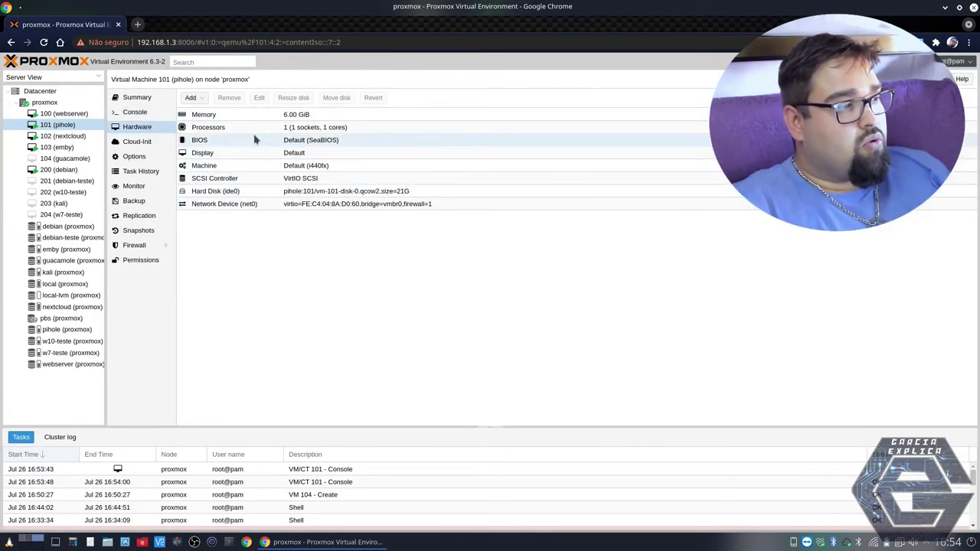
left_click(56, 148)
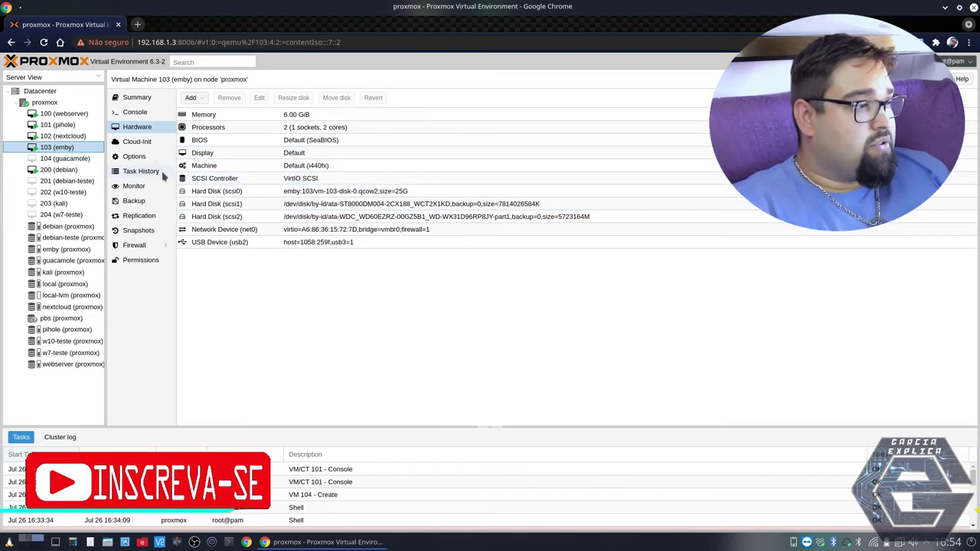
left_click(150, 145)
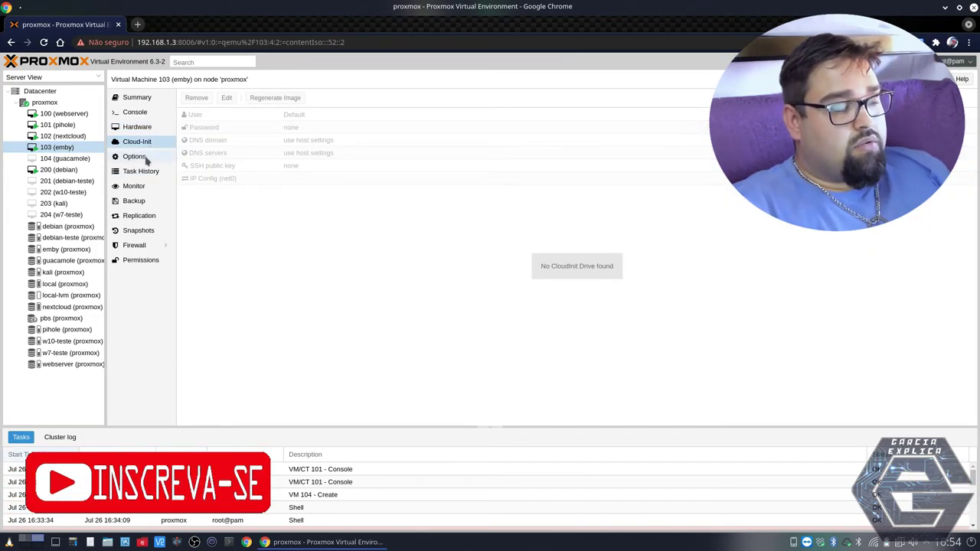
left_click(142, 160)
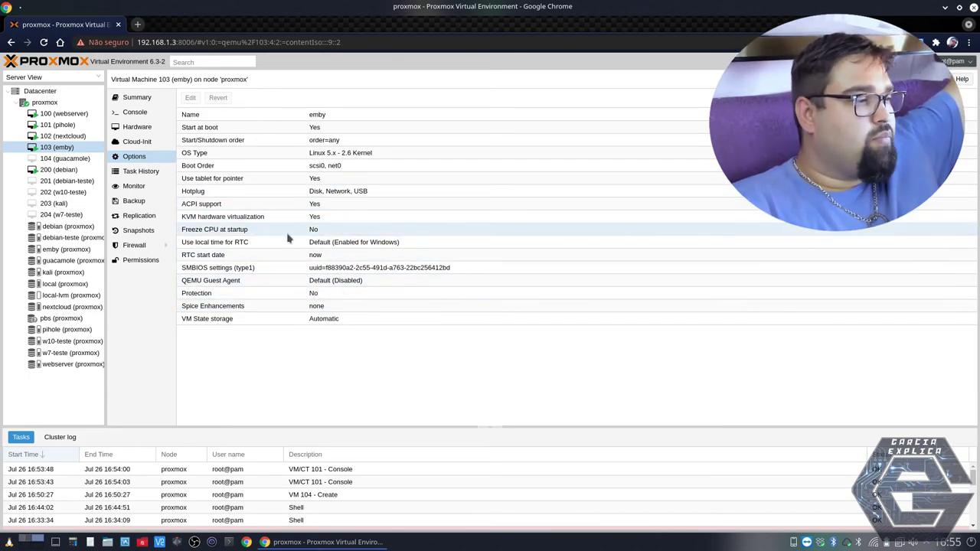
Examine the failed console, backup and shutdown entries in the task history of virtual machine 103 (emby).
left_click(142, 171)
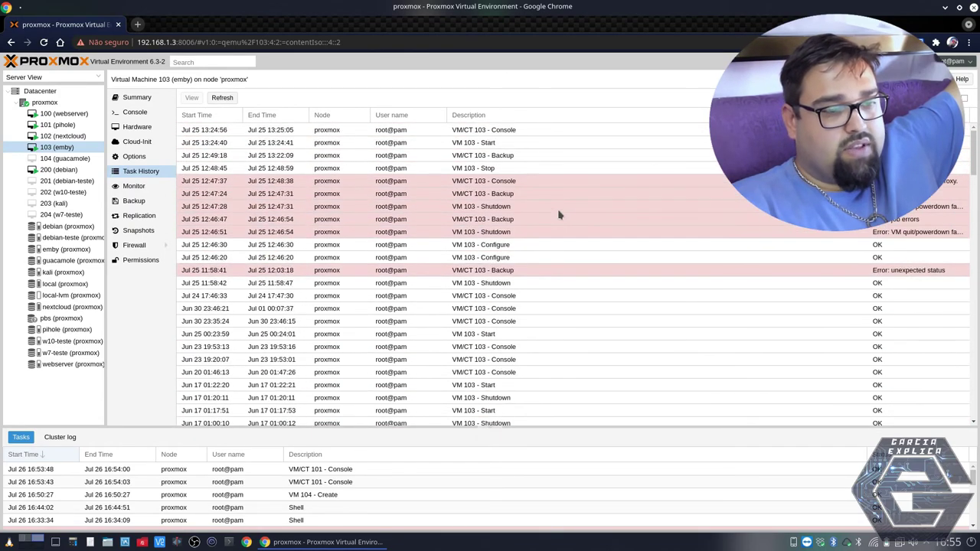
left_click(955, 181)
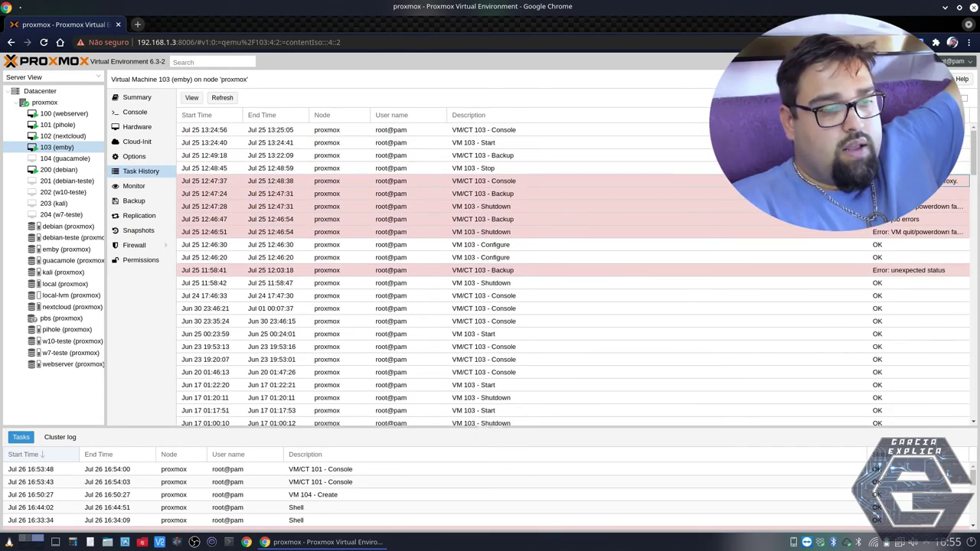
left_click(955, 193)
left_click(955, 207)
left_click(954, 180)
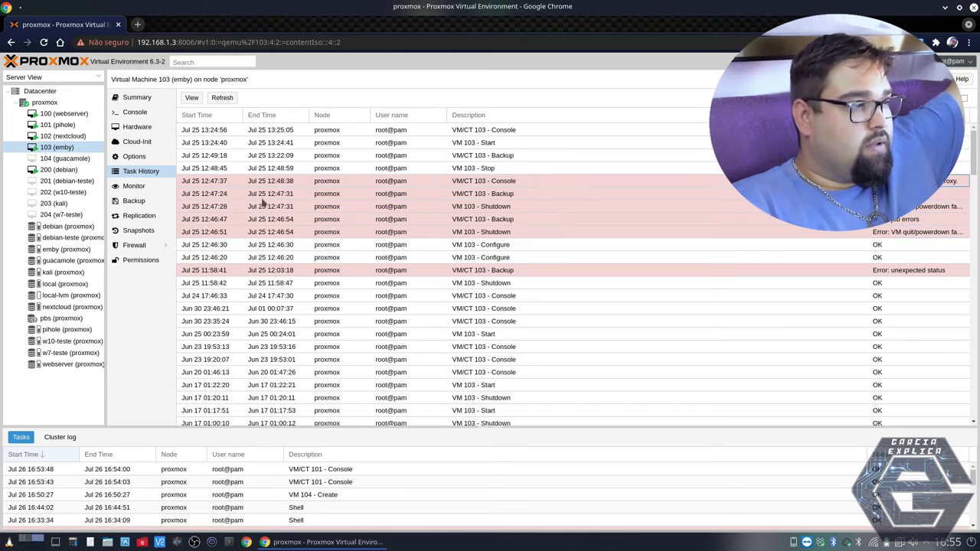
left_click(221, 181)
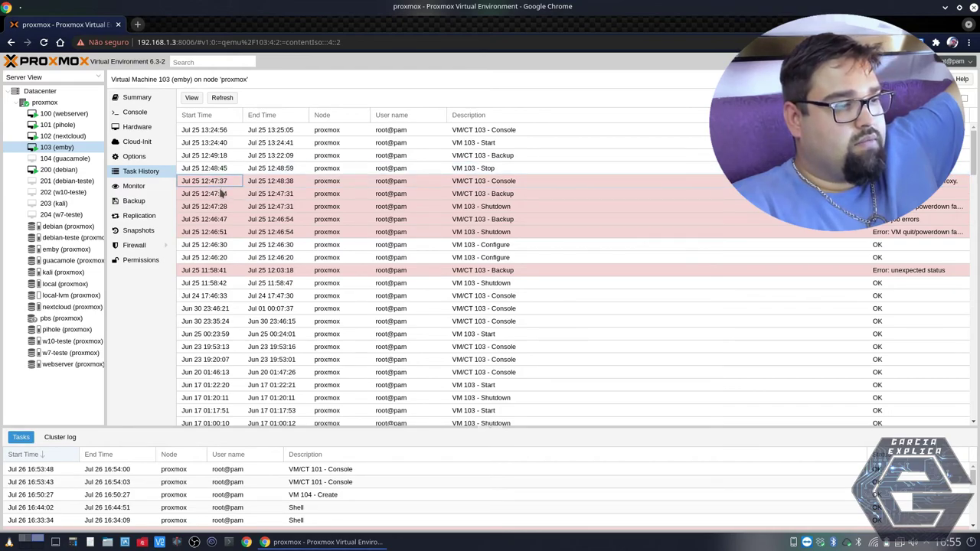
left_click(459, 231)
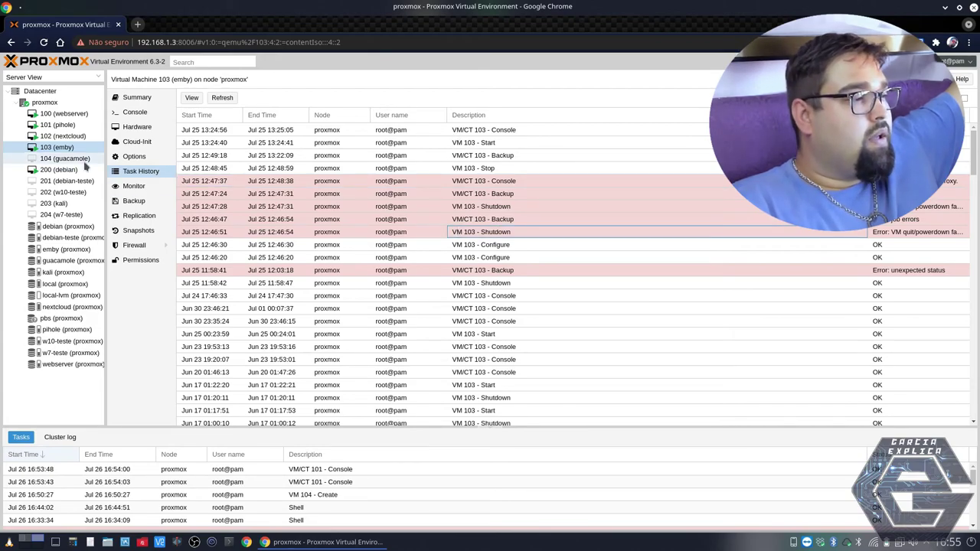
Look through the monitor, backup, replication, snapshots, firewall and permissions pages of virtual machine 103 (emby).
left_click(136, 187)
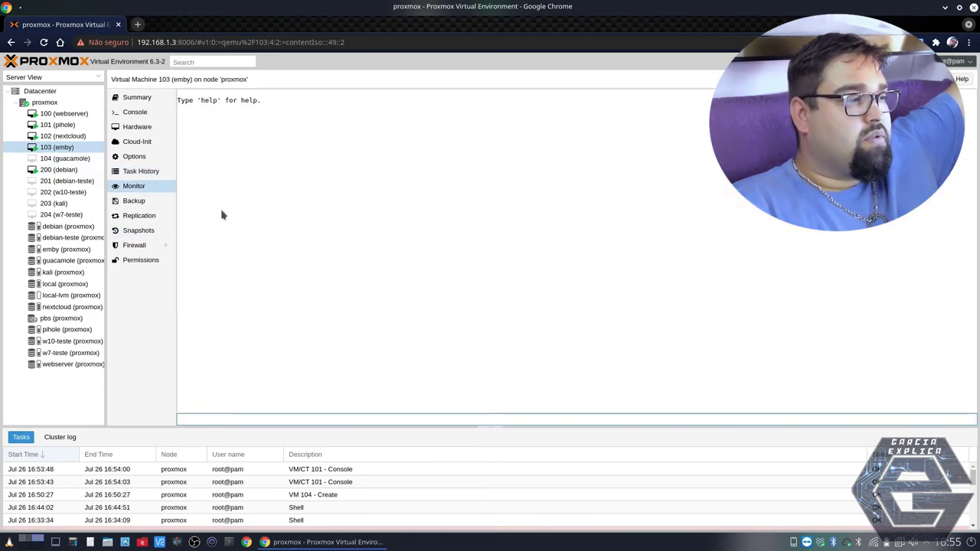
left_click(145, 203)
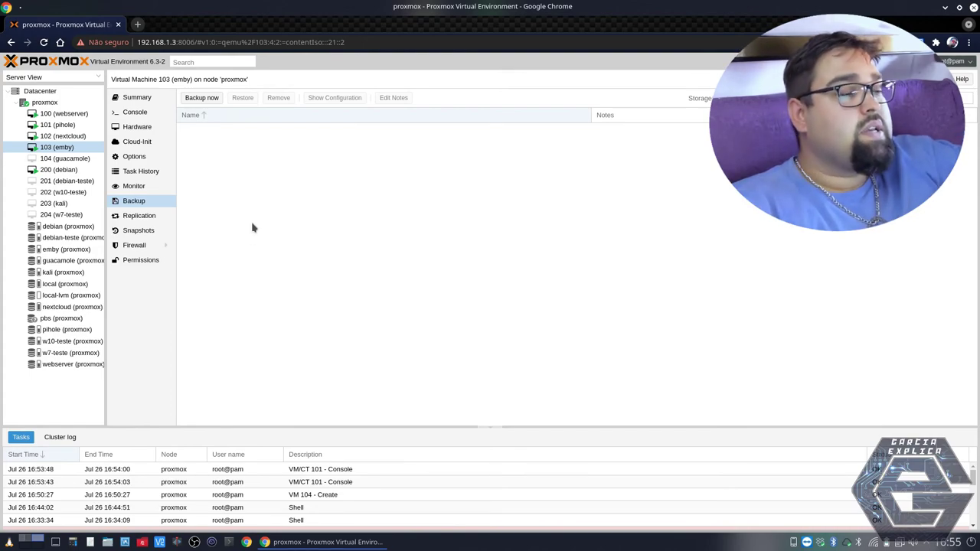
left_click(149, 219)
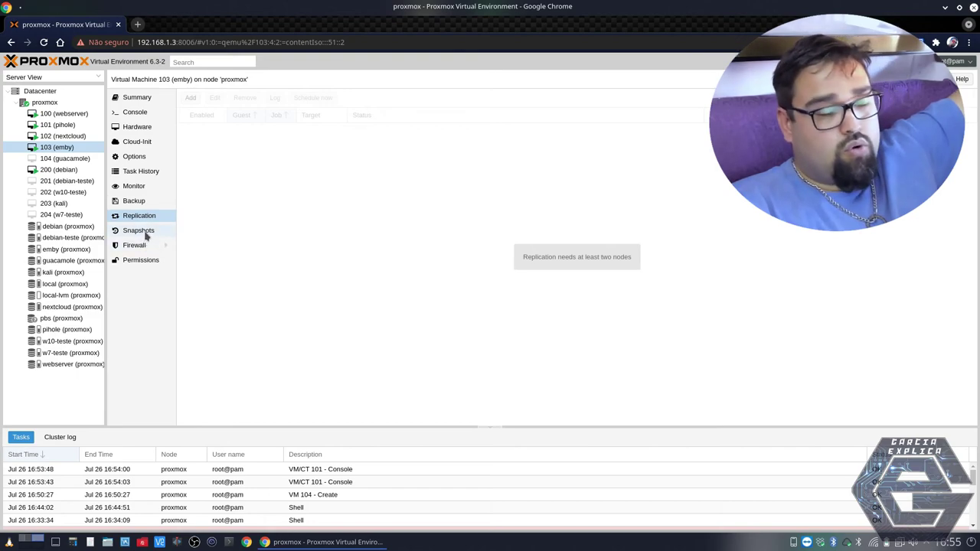
left_click(140, 231)
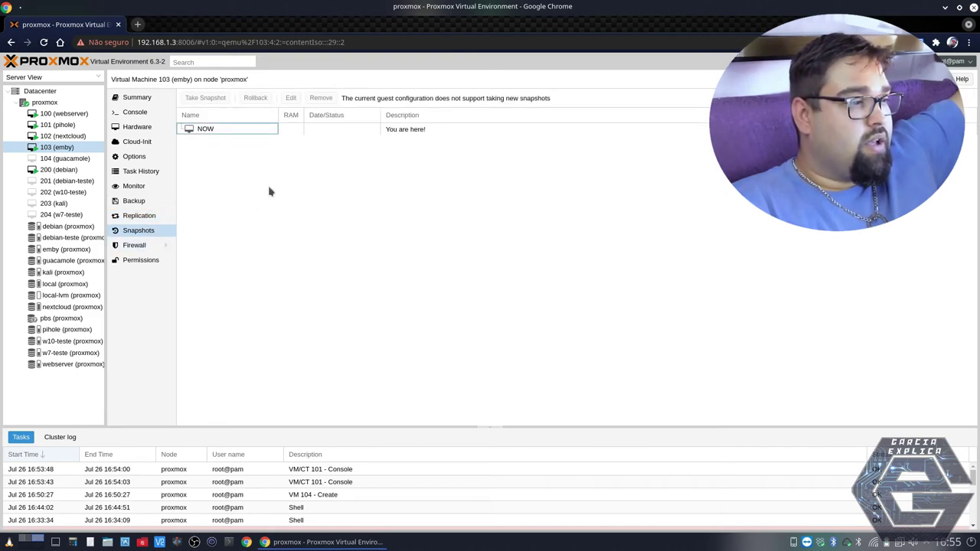
left_click(246, 130)
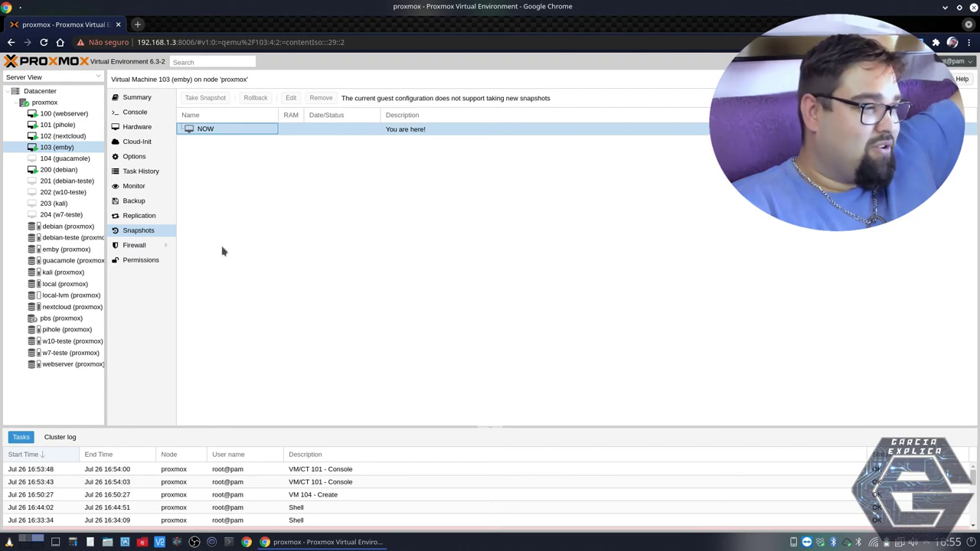
left_click(141, 246)
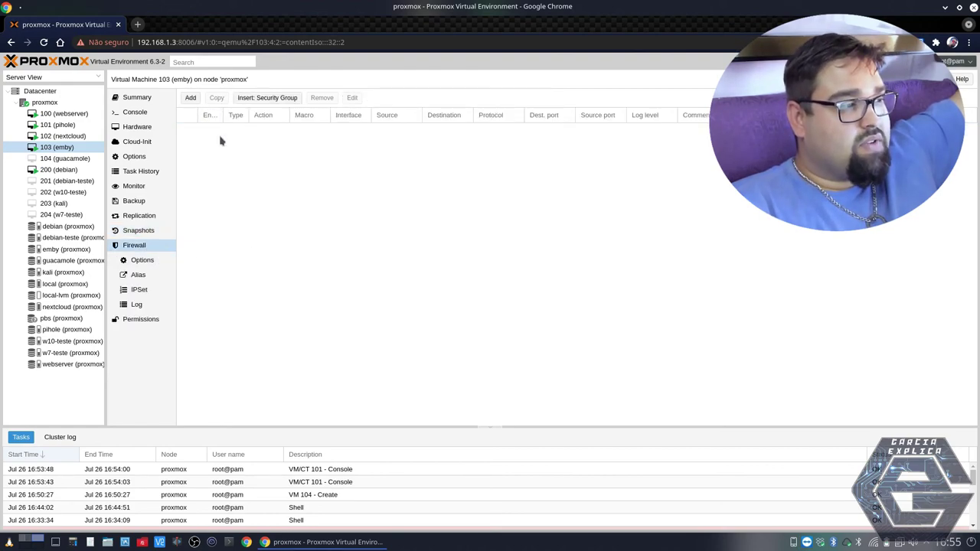
left_click(137, 319)
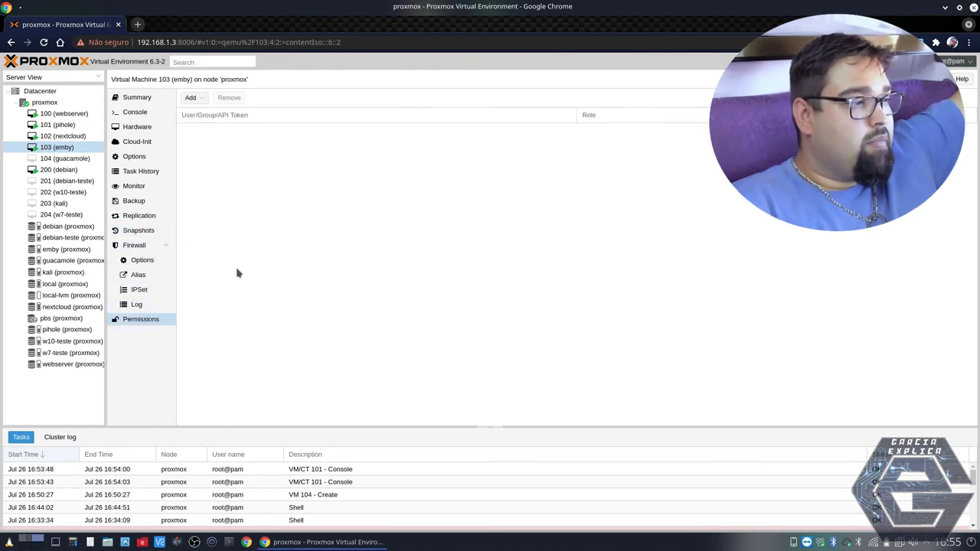
Start virtual machine 104 (guacamole) and show its console in a separate window at full screen.
left_click(65, 159)
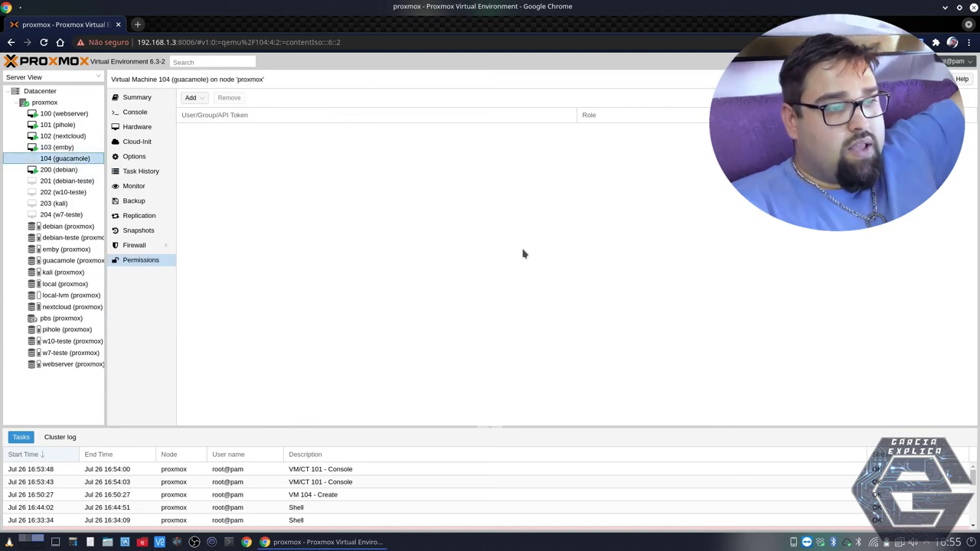
left_click(754, 79)
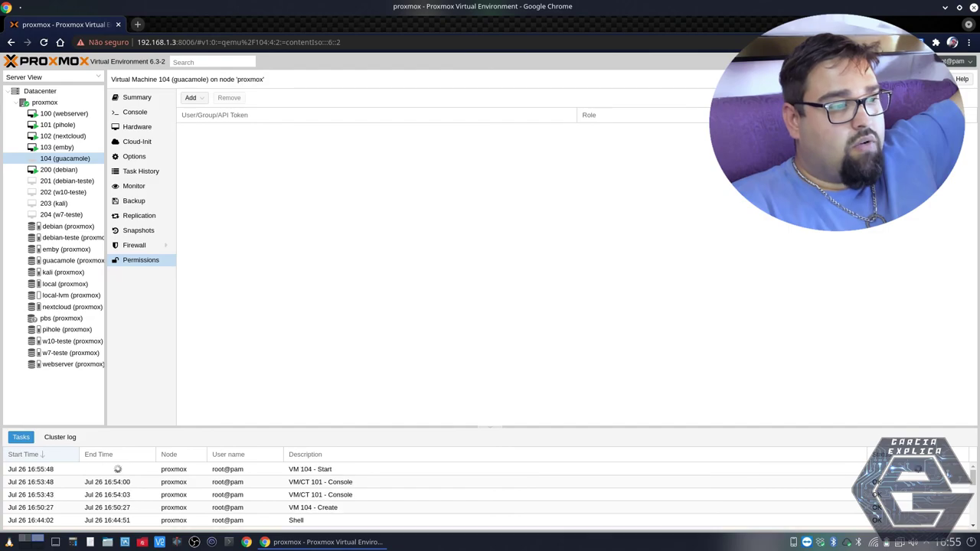
left_click(868, 78)
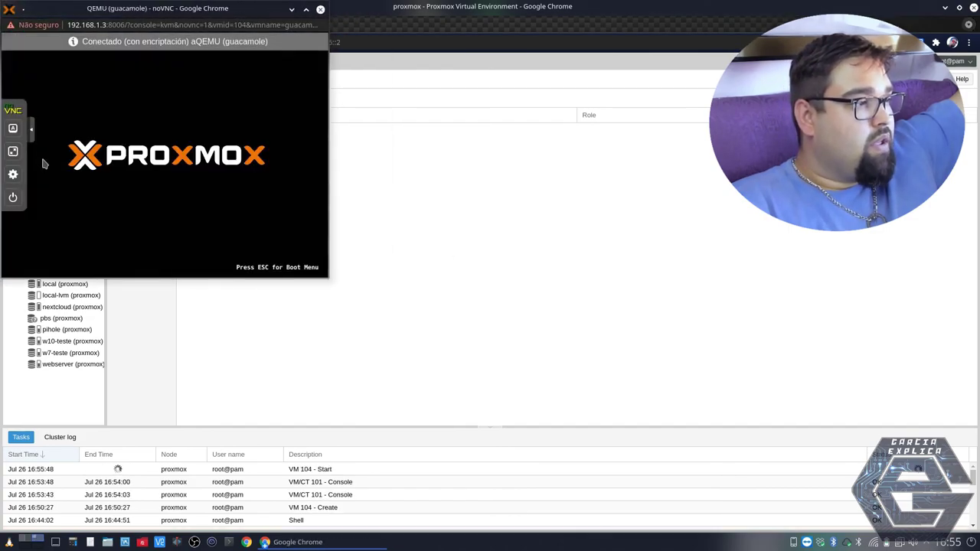
left_click(12, 150)
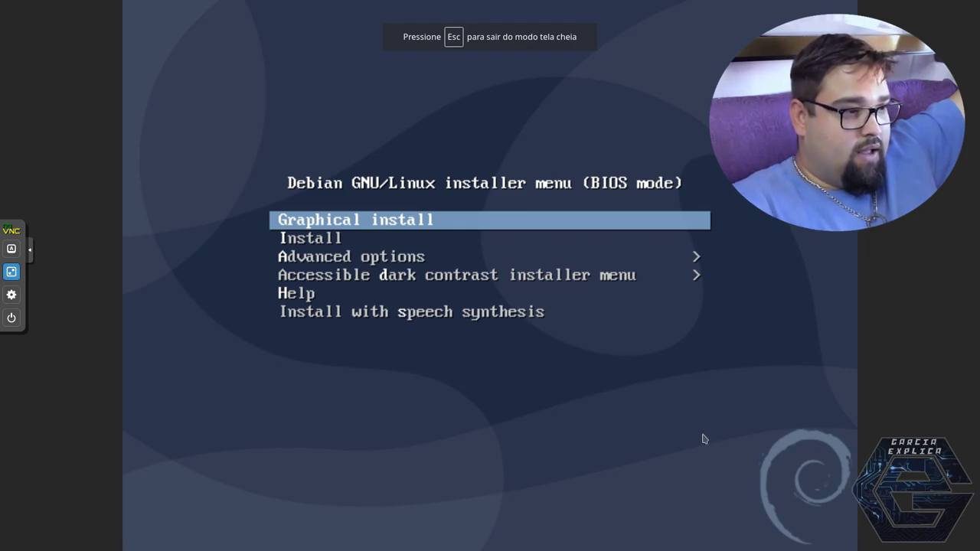
Launch the graphical install from the Debian GNU/Linux installer menu.
key("Down")
key("Up")
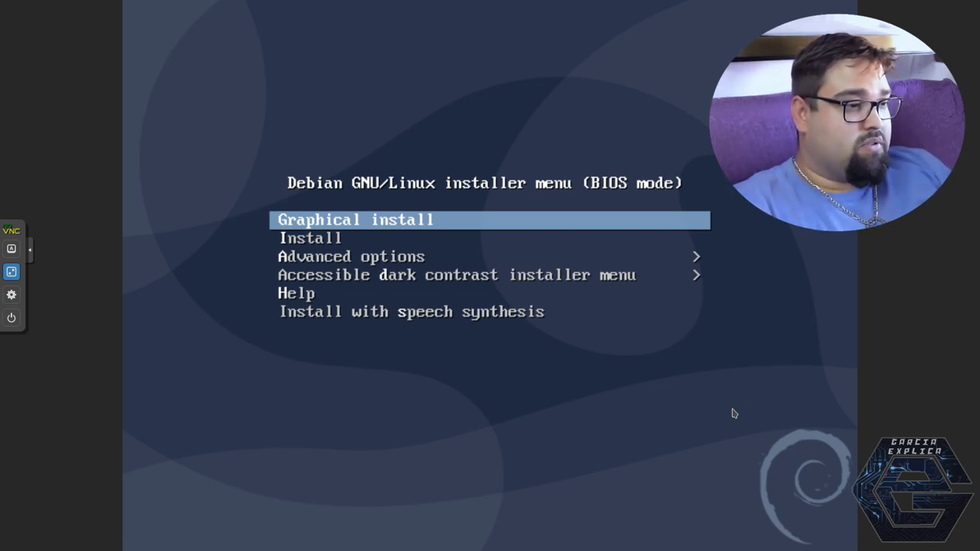
key("Return")
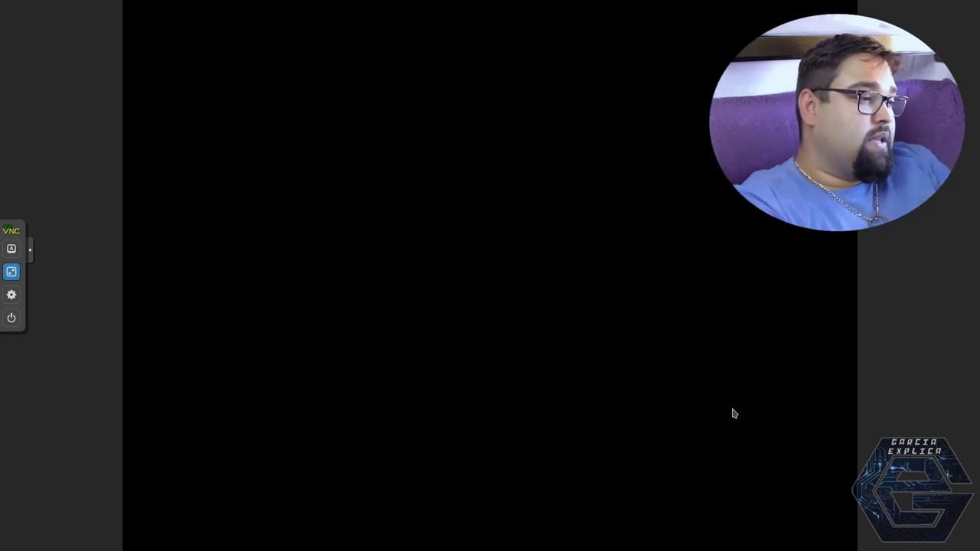